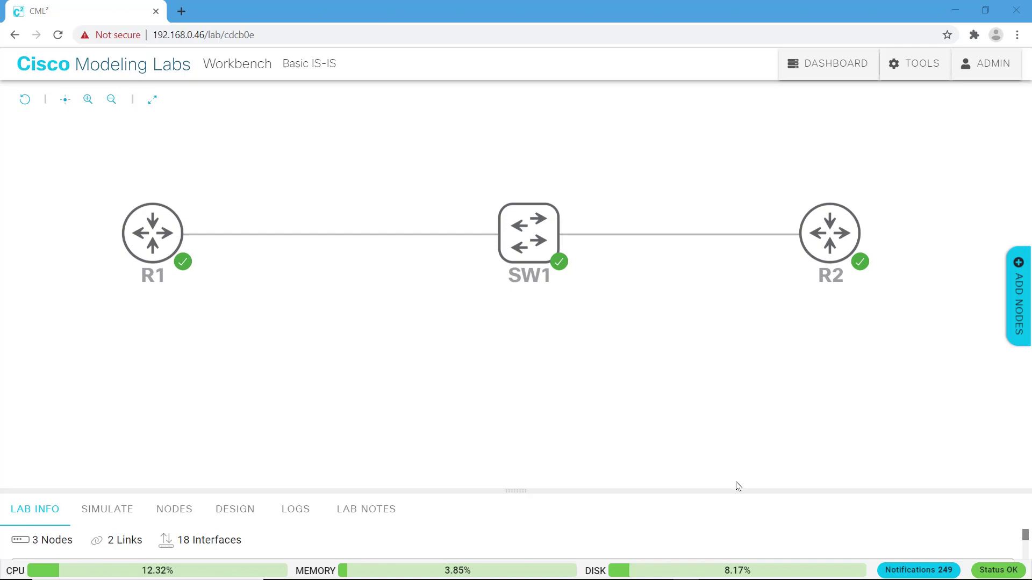
- Review the Basic IS-IS lab topology of R1, SW1 and R2 in Cisco Modeling Labs
mouse_move(685, 567)
- Bring up R1's console, then enter and exit configuration mode with conf t and end
left_click(636, 566)
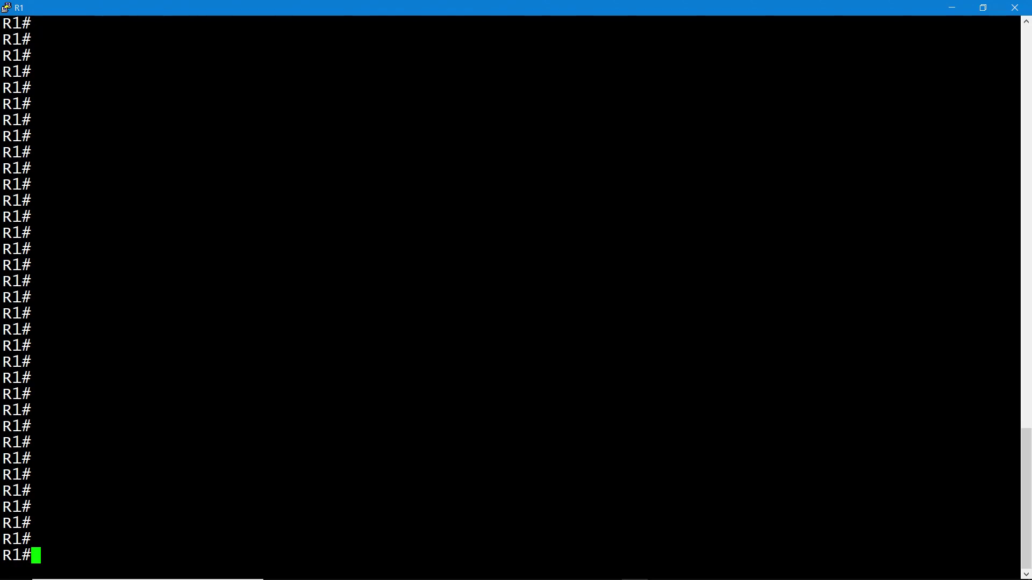
type("conf t")
key("Return")
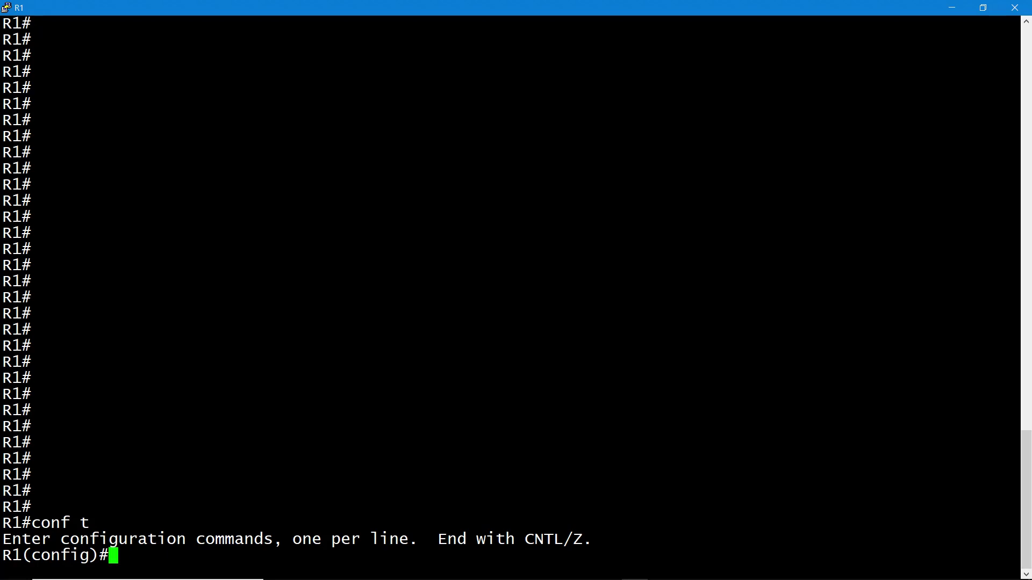
type("end")
key("Return")
key("Return")
key("Return")
key("Return")
key("Return")
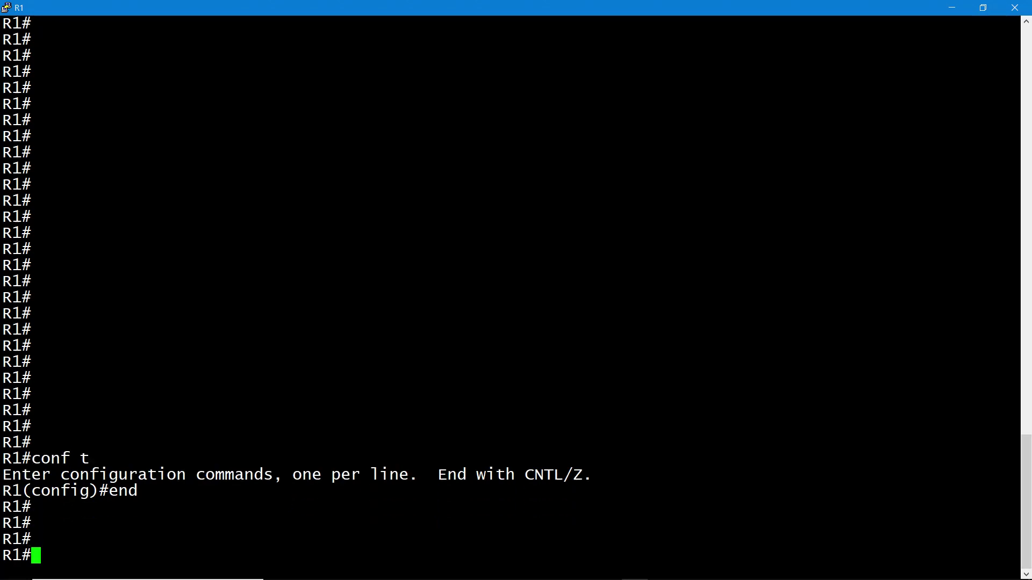
key("Return")
key("Return")
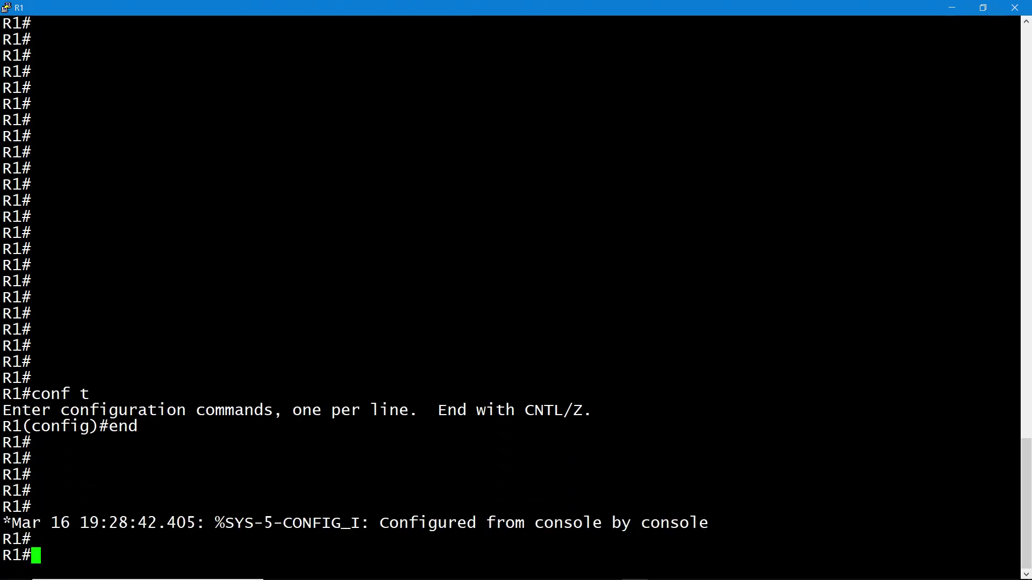
key("Return")
key("Return")
key("Return")
key("Return")
key("Return")
key("Return")
key("Return")
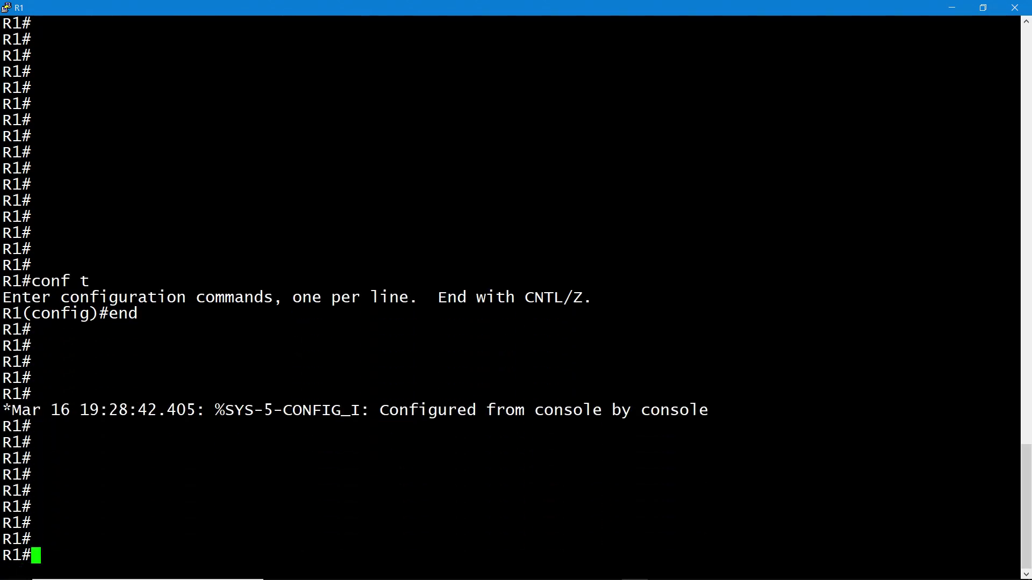
- Show R1's IPv4 interface summary with show ip int br
type("show ip int ")
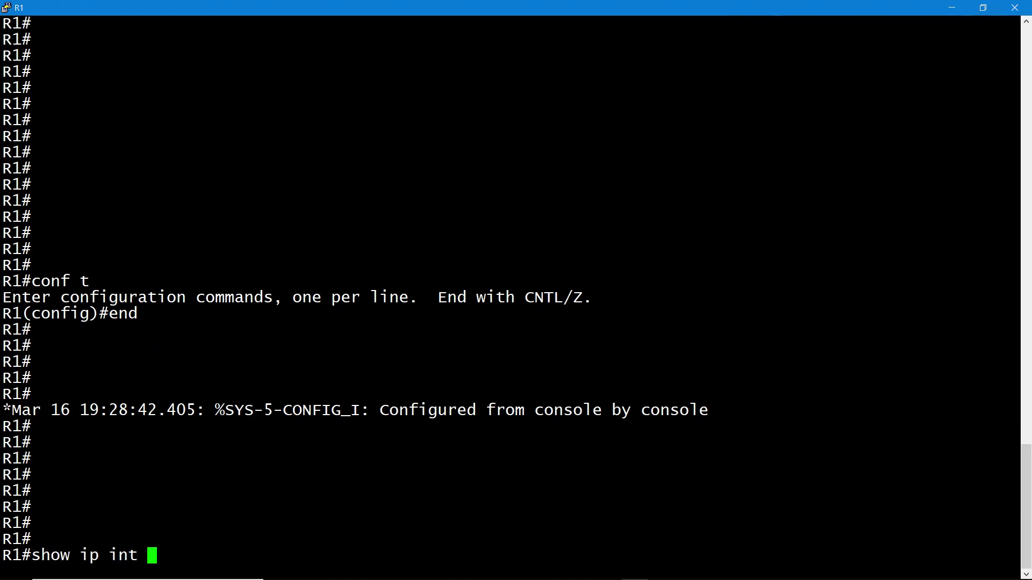
type("br")
key("Return")
key("Return")
key("Return")
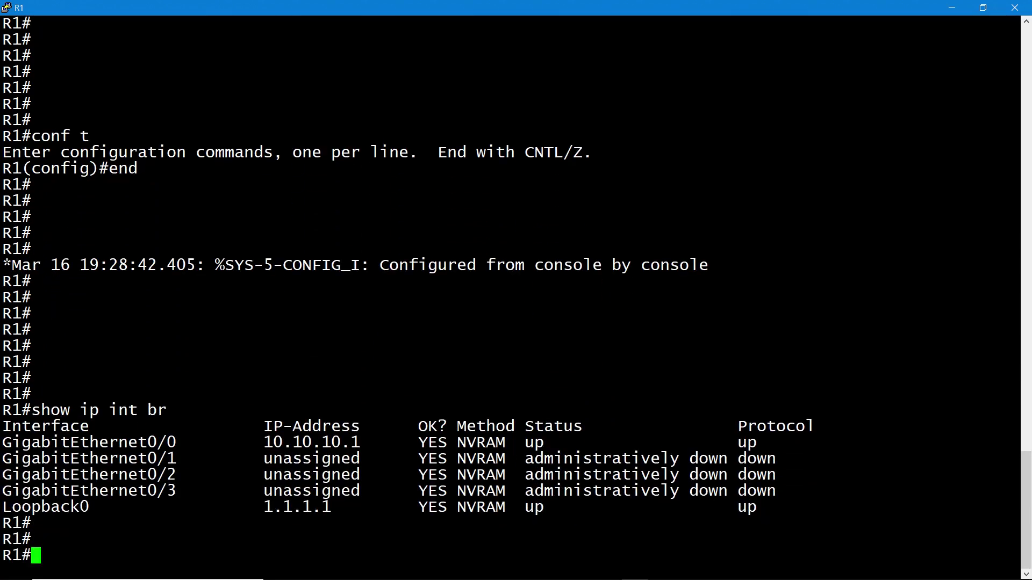
key("Return")
key("Return")
key("Return")
key("Return")
key("Return")
key("Return")
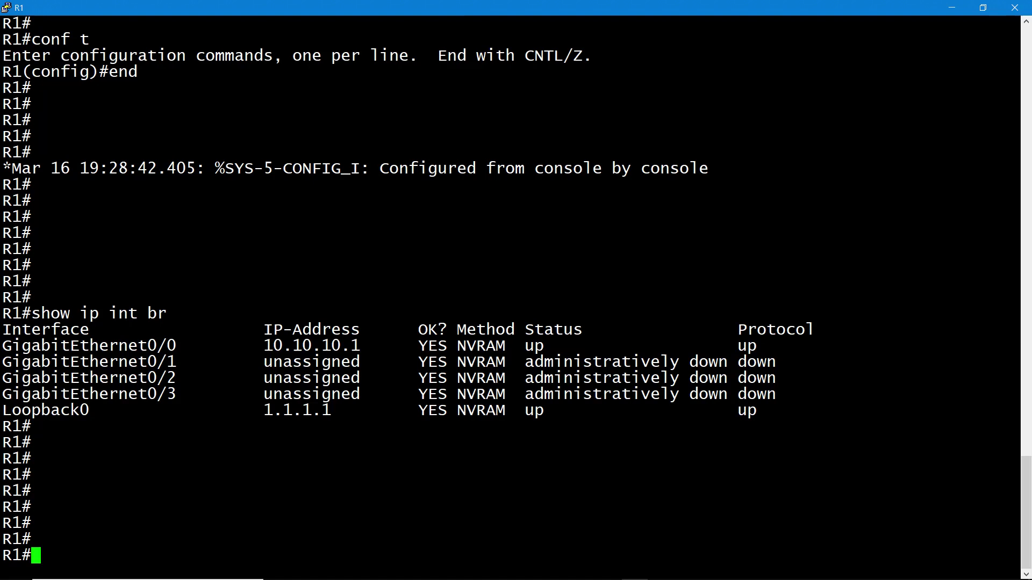
- Show R1's IPv6 interface summary and highlight the 2001:1111::1 address line
type("show")
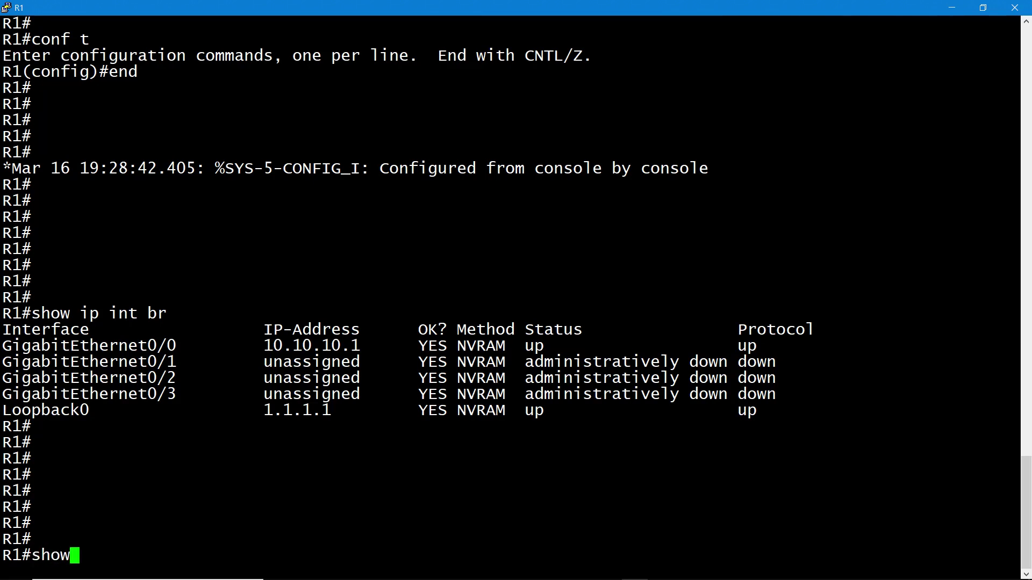
type(" ipv6 int br")
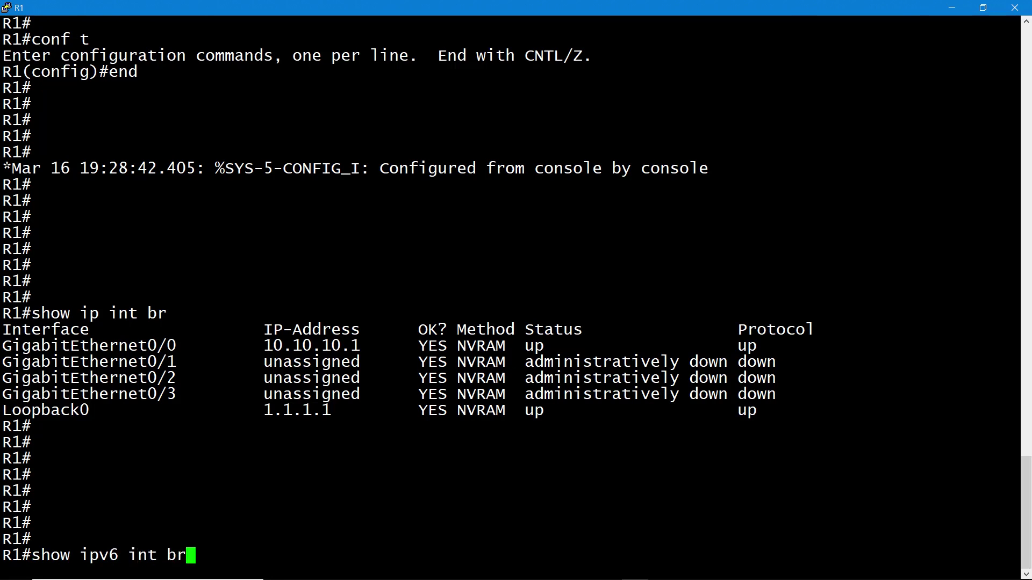
key("Return")
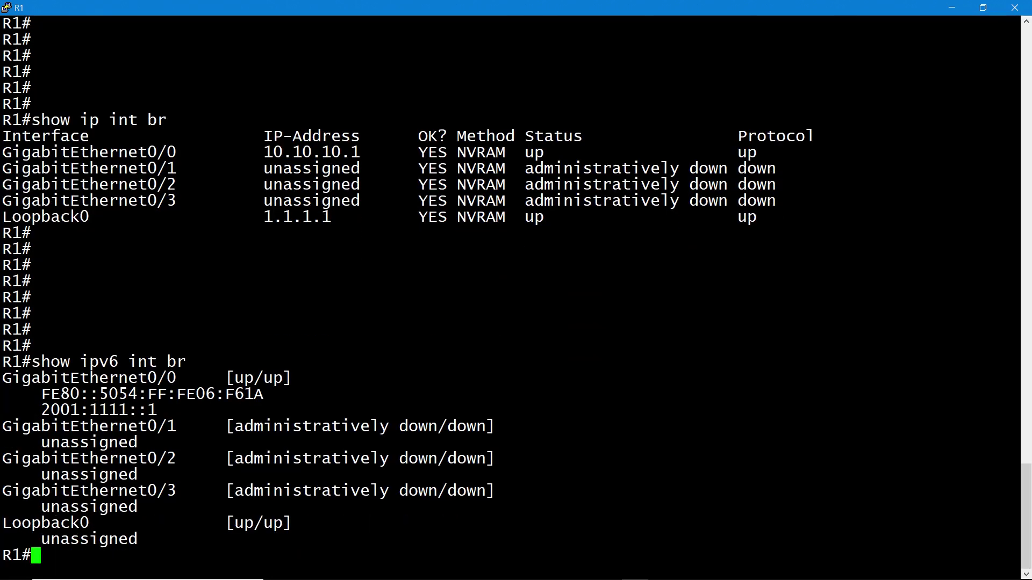
left_click_drag(1016, 410, 30, 410)
left_click(31, 410)
- Enter global configuration on R1, create the router isis process and begin a net entry
key("Return")
key("Return")
key("Return")
type("conf t")
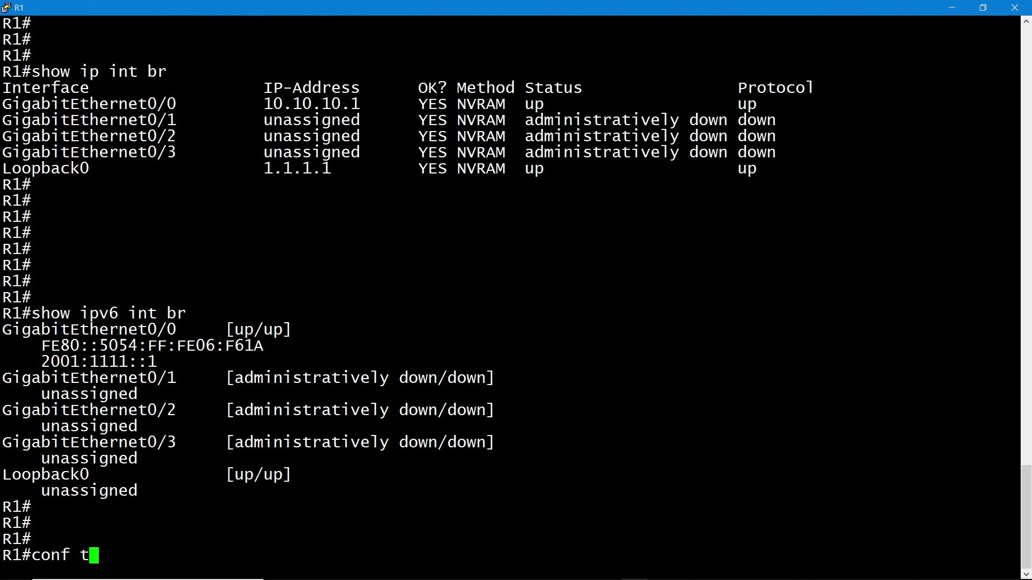
key("Return")
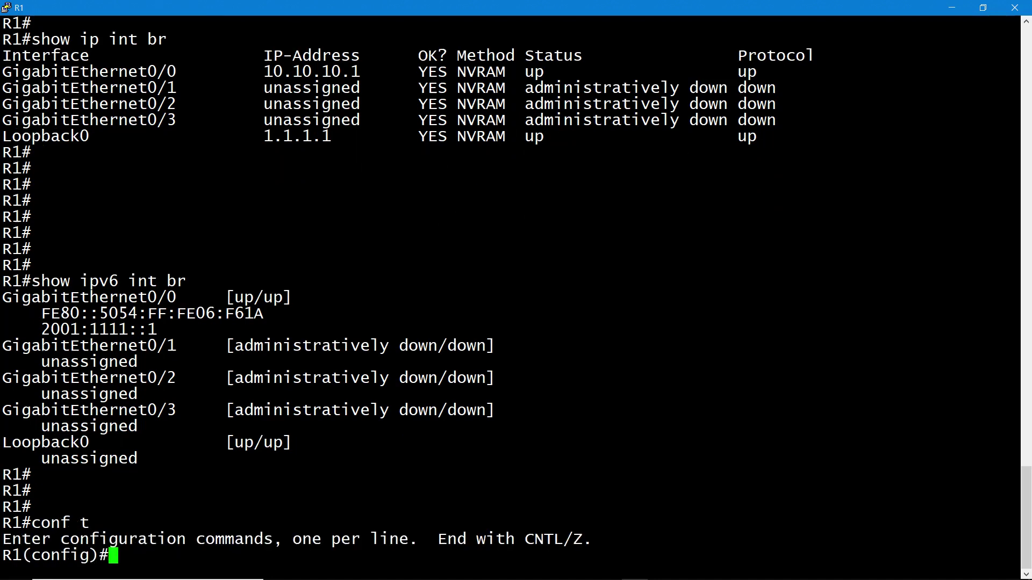
type("router i")
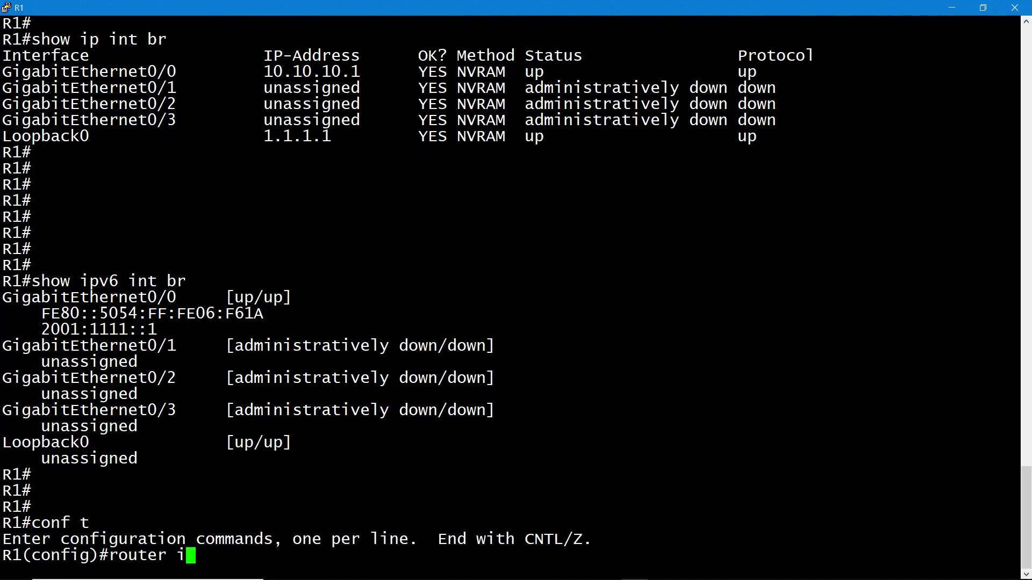
type("sis")
key("Return")
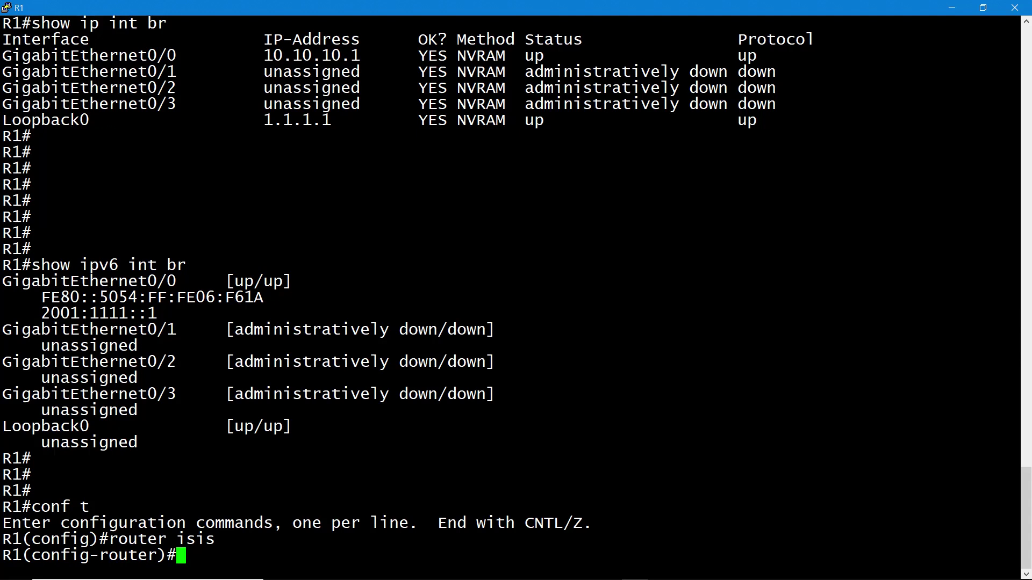
type("net")
- Finish and apply NET 49.0011.1111.0000.0000.0001.00 on R1's IS-IS process
type("49")
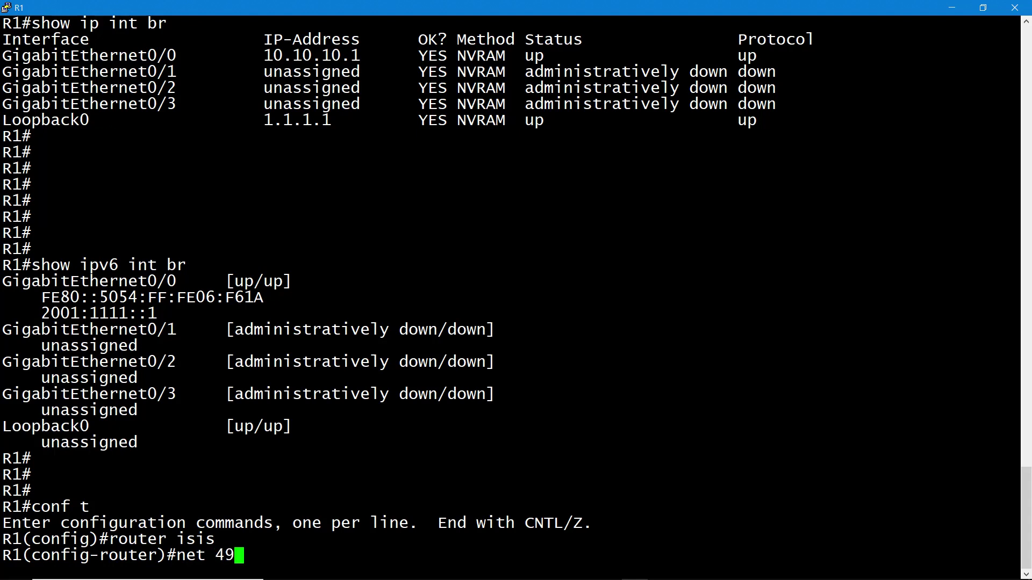
type(".0011")
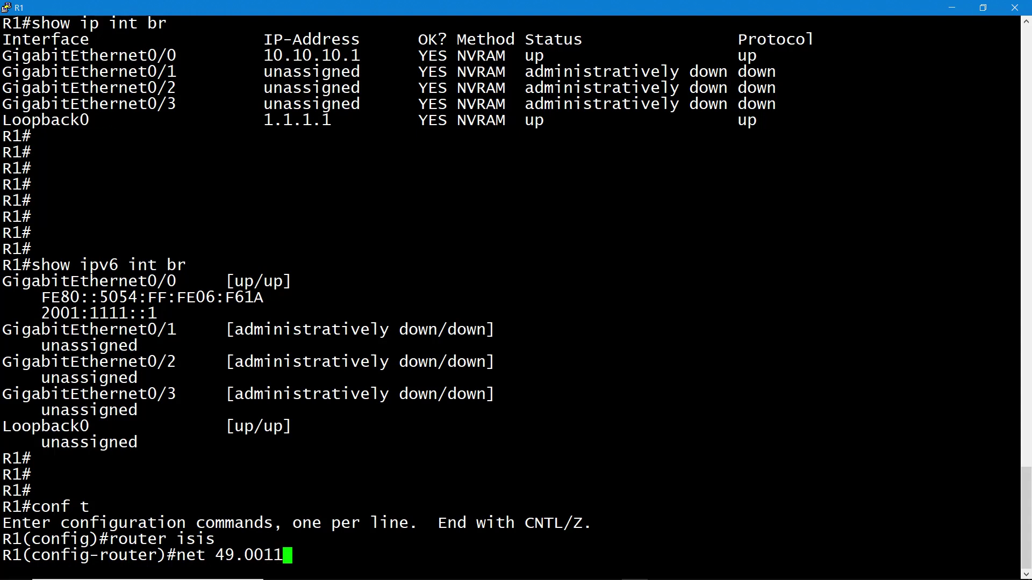
type(".1111")
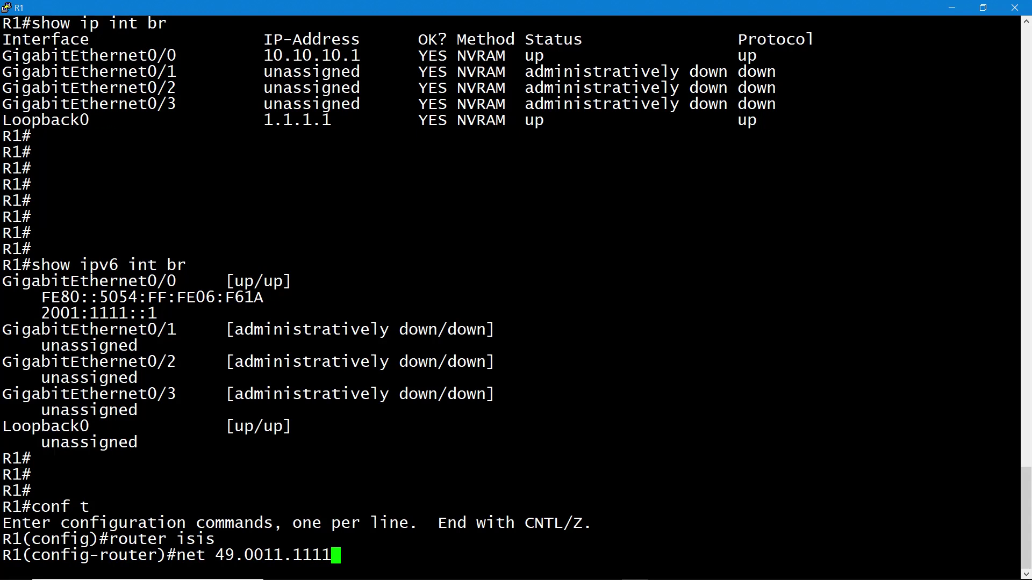
type(".")
type("0000.")
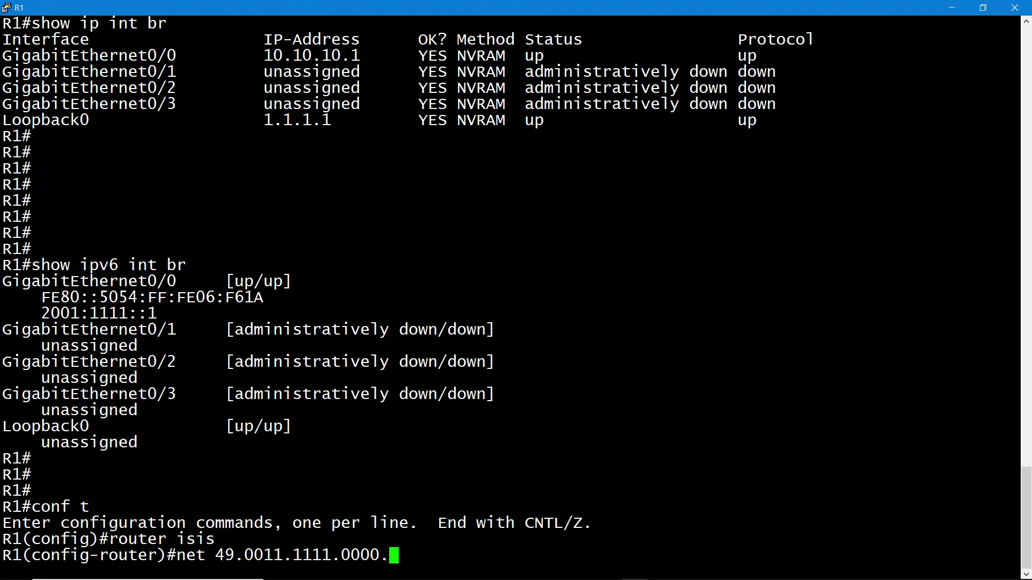
type("0000.000")
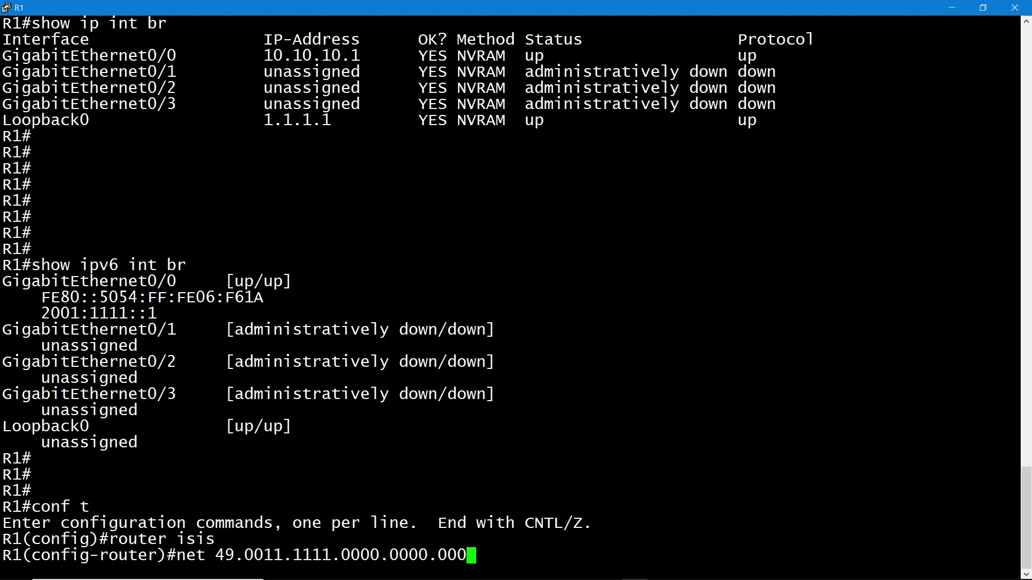
type("1.00")
key("Return")
key("Return")
key("Return")
key("Return")
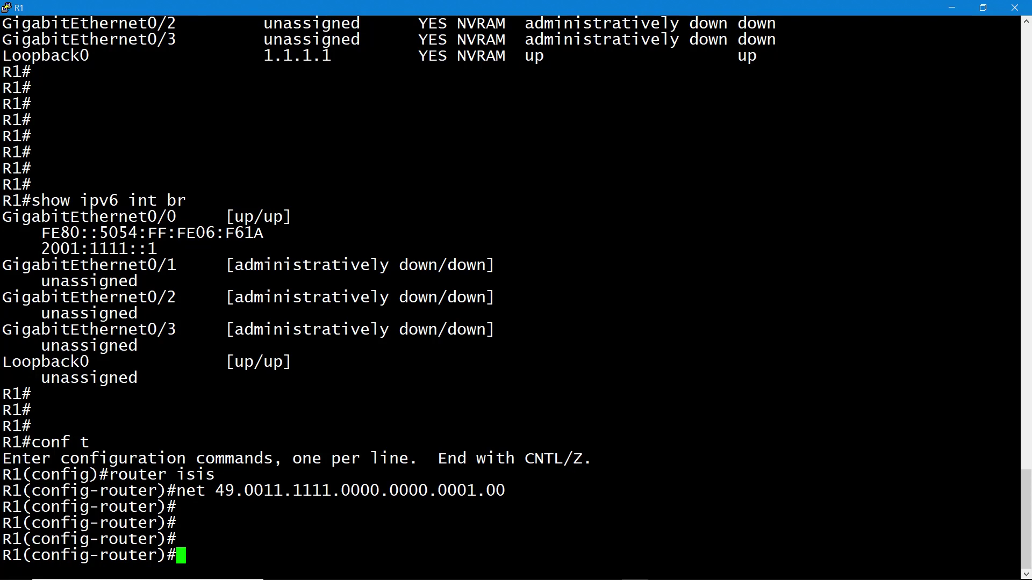
- Leave router configuration and enable ip router isis on R1's GigabitEthernet0/0
type("exit")
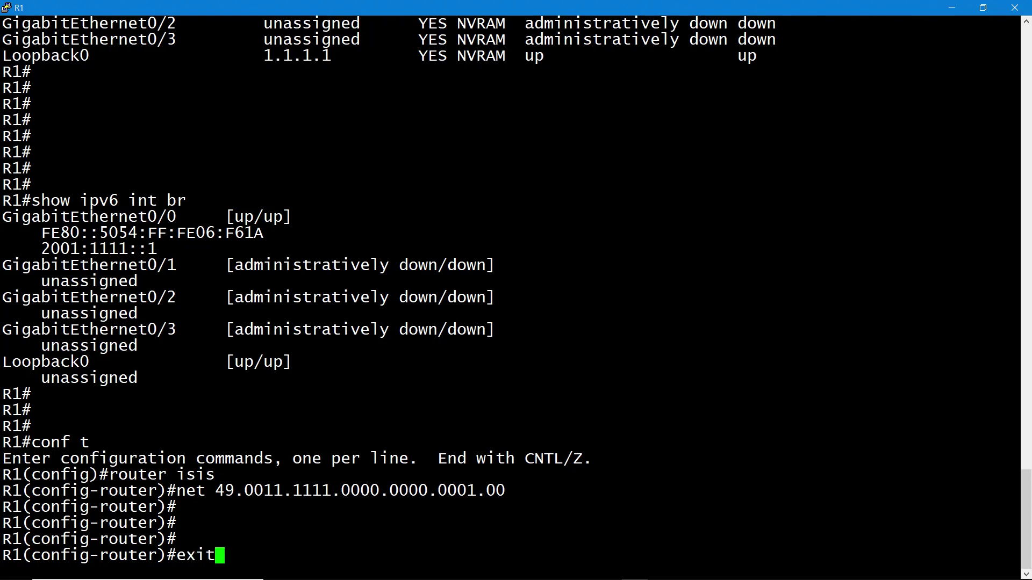
key("Return")
type("int gi")
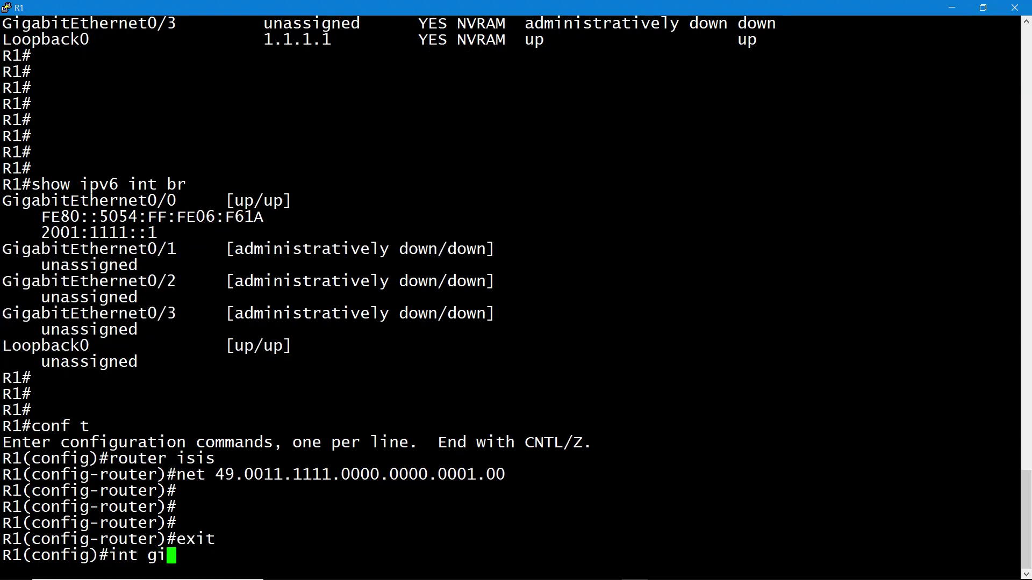
type("0/0")
key("Return")
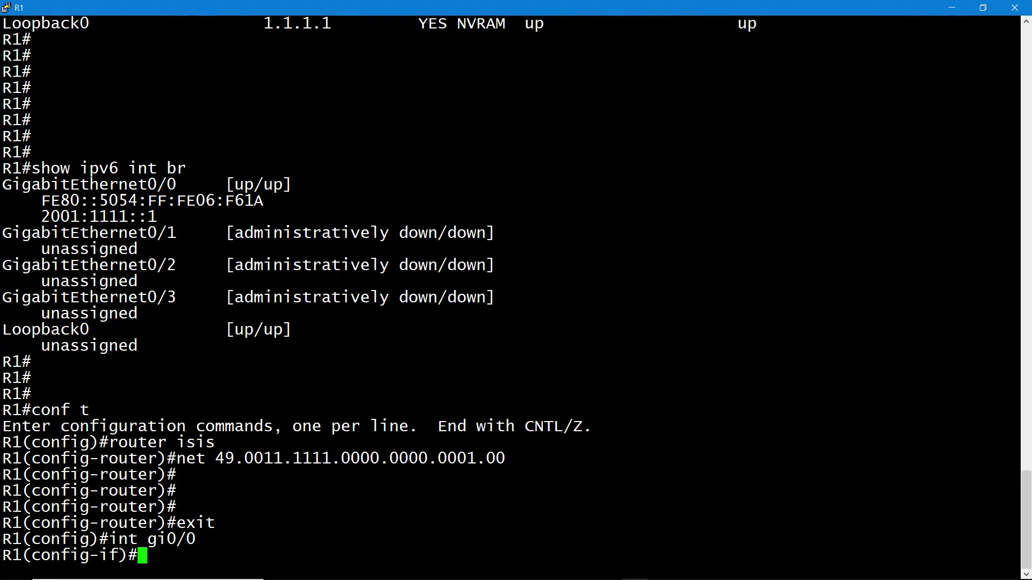
type("router ")
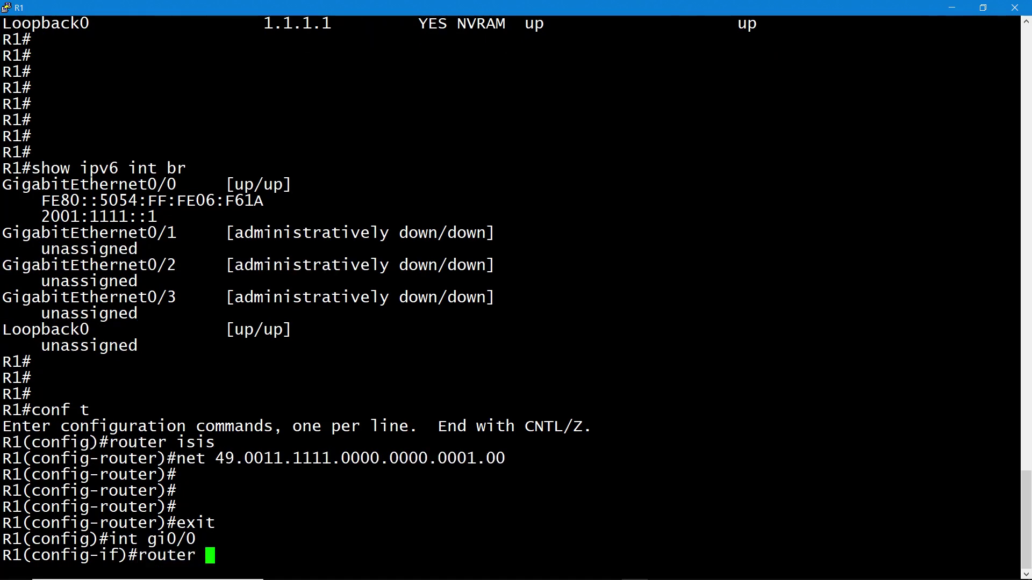
type("is")
key("BackSpace")
key("BackSpace")
key("BackSpace")
key("BackSpace")
key("BackSpace")
key("BackSpace")
key("BackSpace")
key("BackSpace")
key("BackSpace")
type("ip router ")
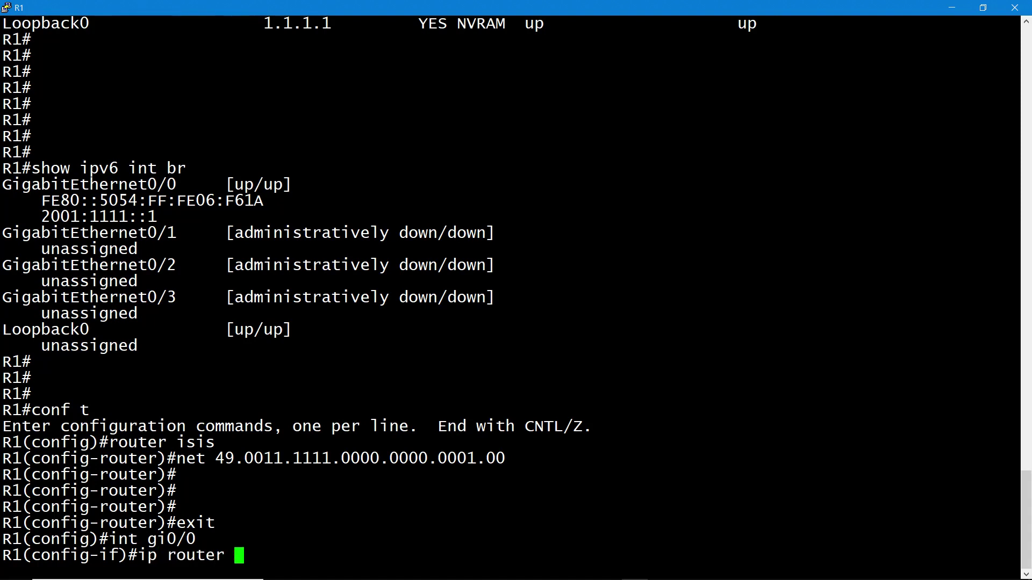
type("isis")
key("Return")
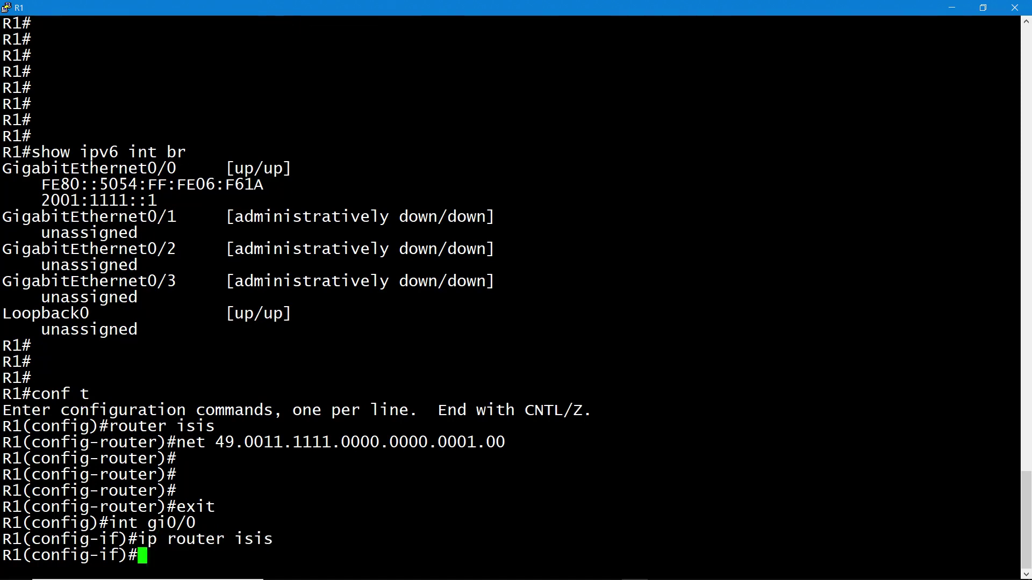
- Enable IS-IS on R1's Loopback0 and end configuration
type("int lo 0")
key("Return")
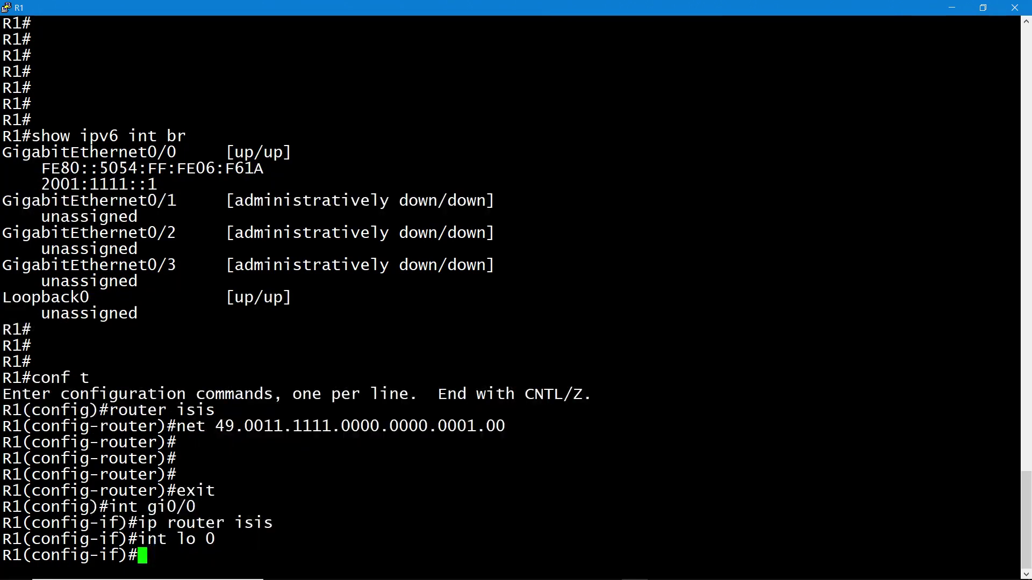
type("ip router isis")
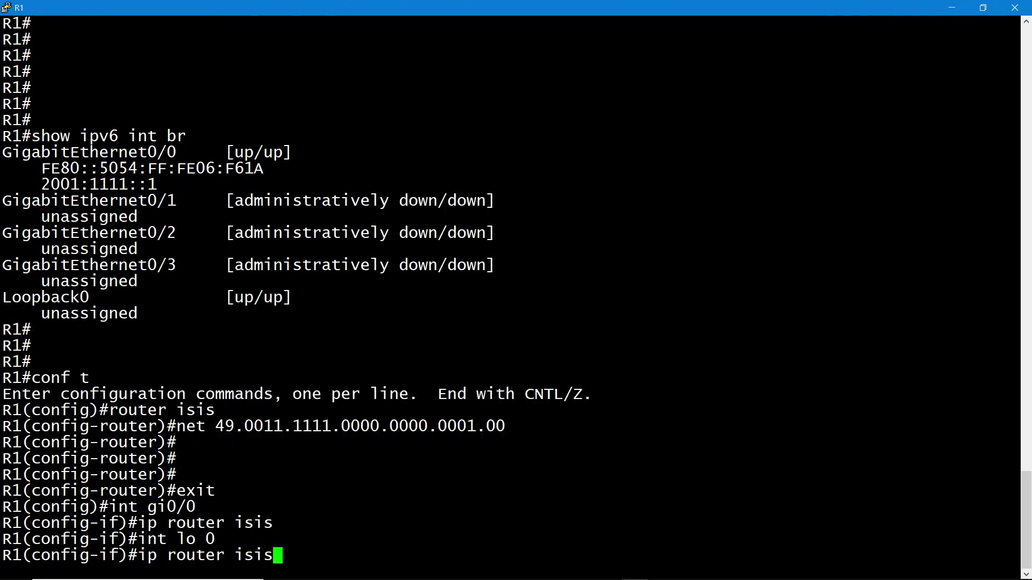
key("Return")
type("end")
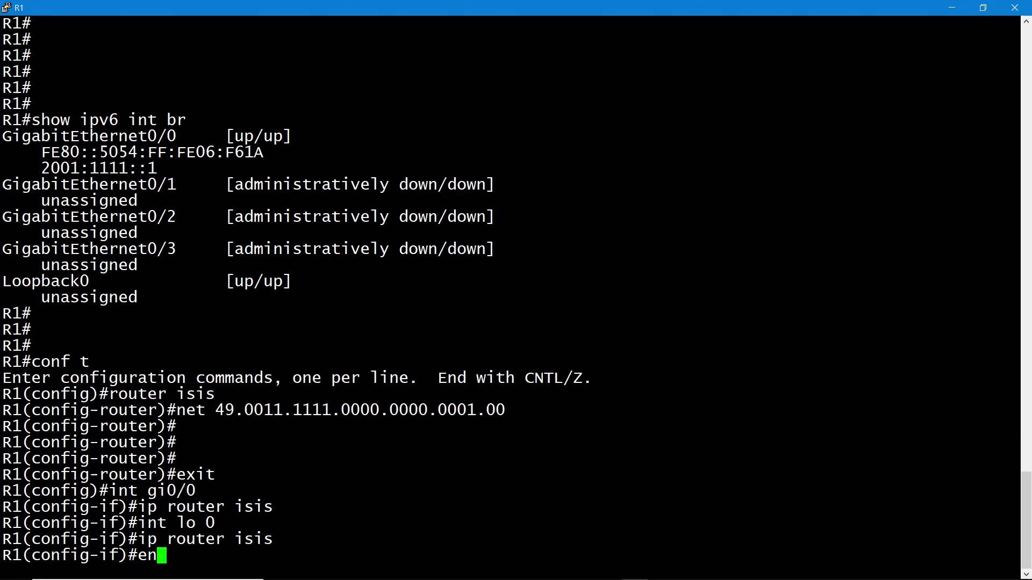
key("Return")
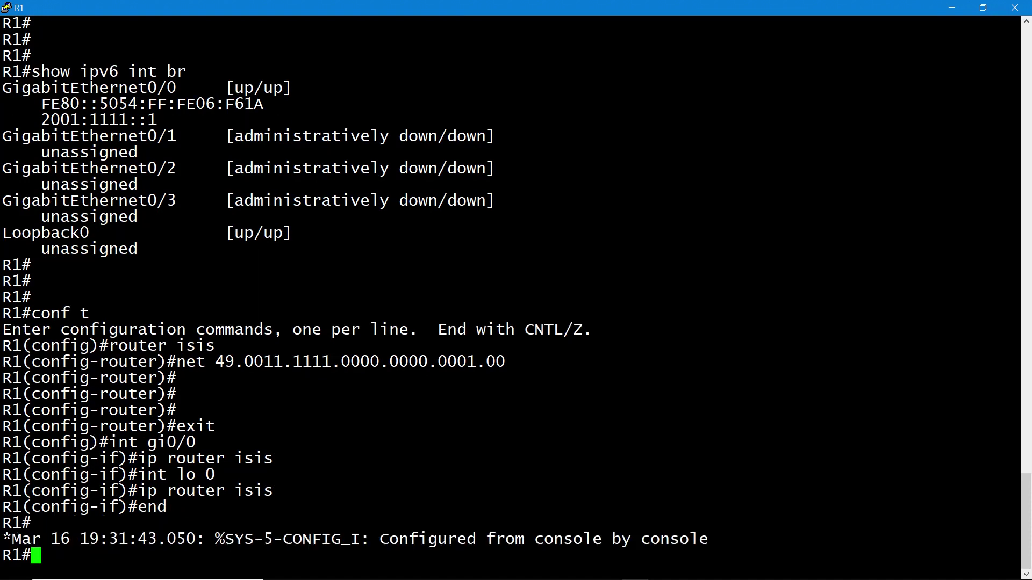
key("Return")
key("Return")
key("Return")
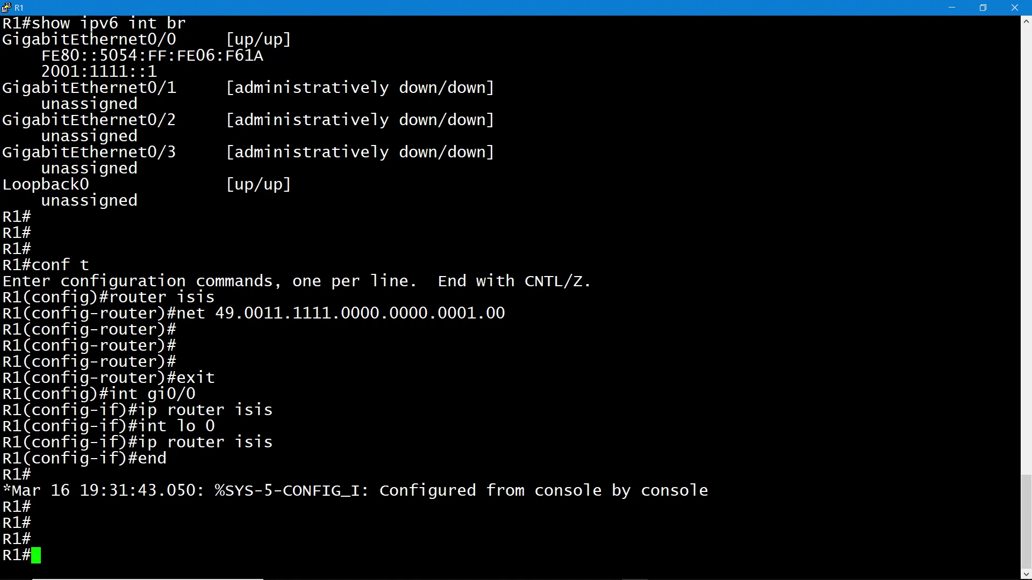
- Enable ipv6 unicast-routing on R1 from global configuration
type("conf t")
key("Return")
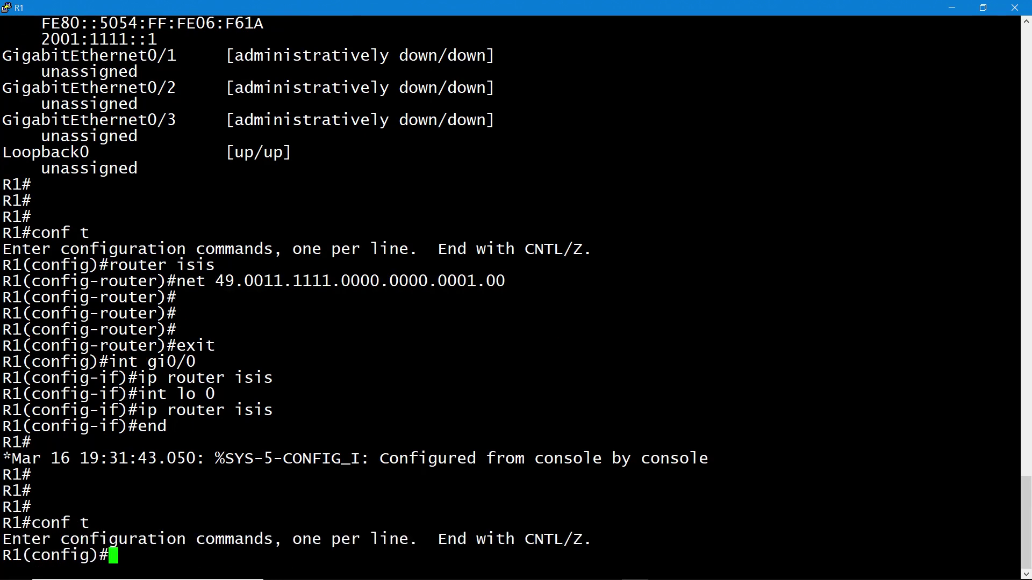
type("unicas")
key("Tab")
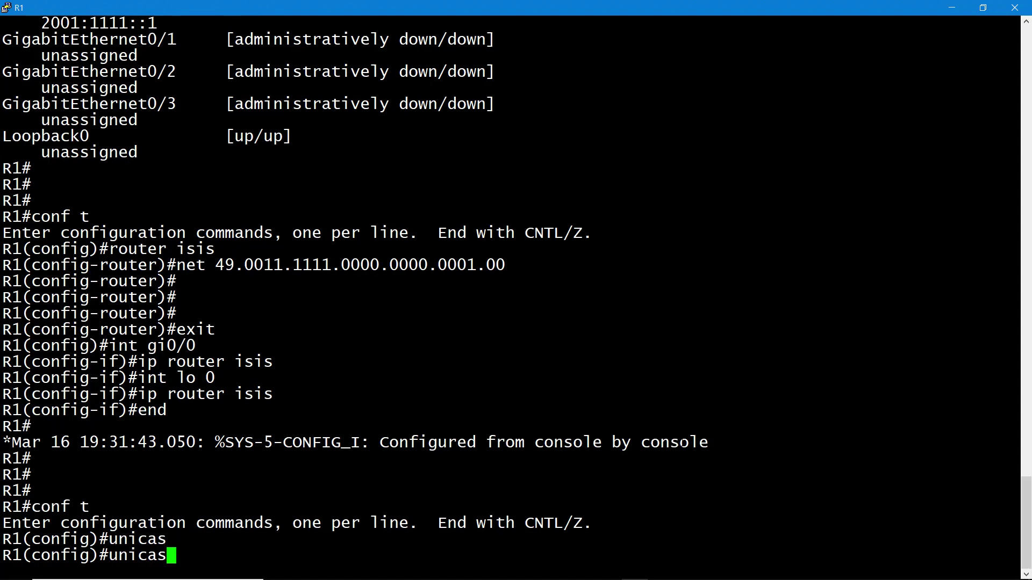
key("BackSpace")
key("BackSpace")
key("BackSpace")
key("BackSpace")
key("BackSpace")
key("BackSpace")
type("ip")
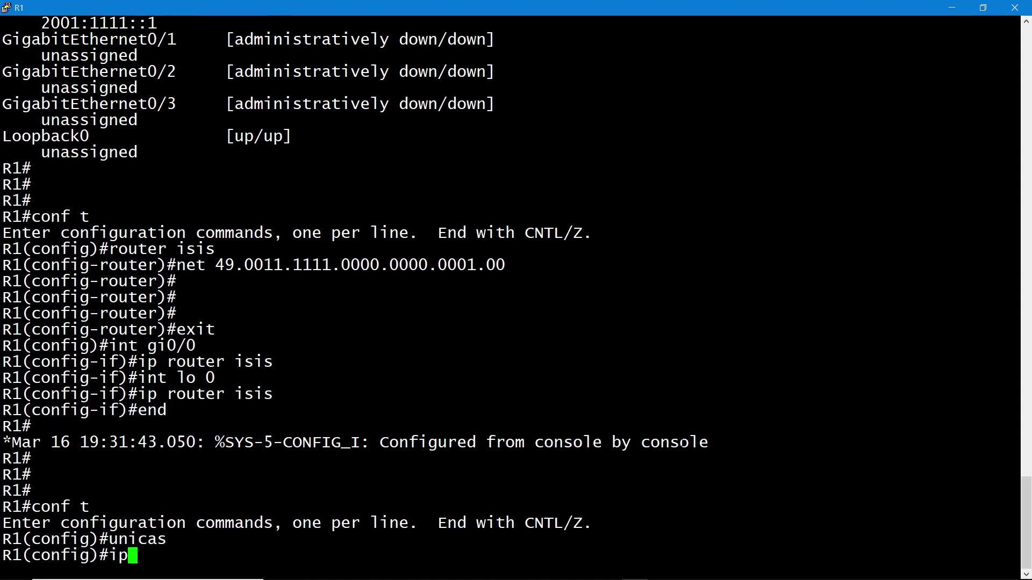
type("v6 unicast")
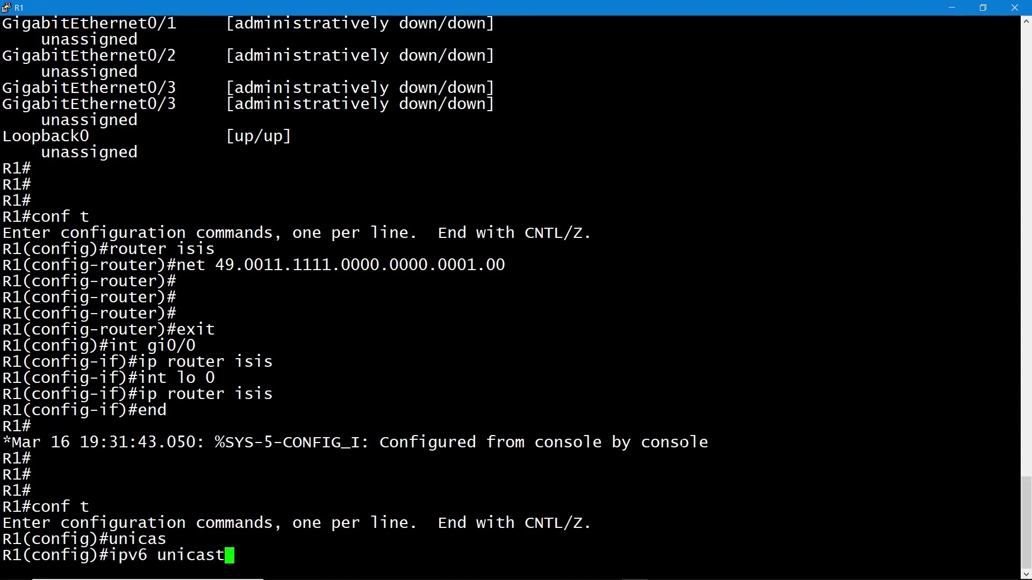
key("Tab")
key("Return")
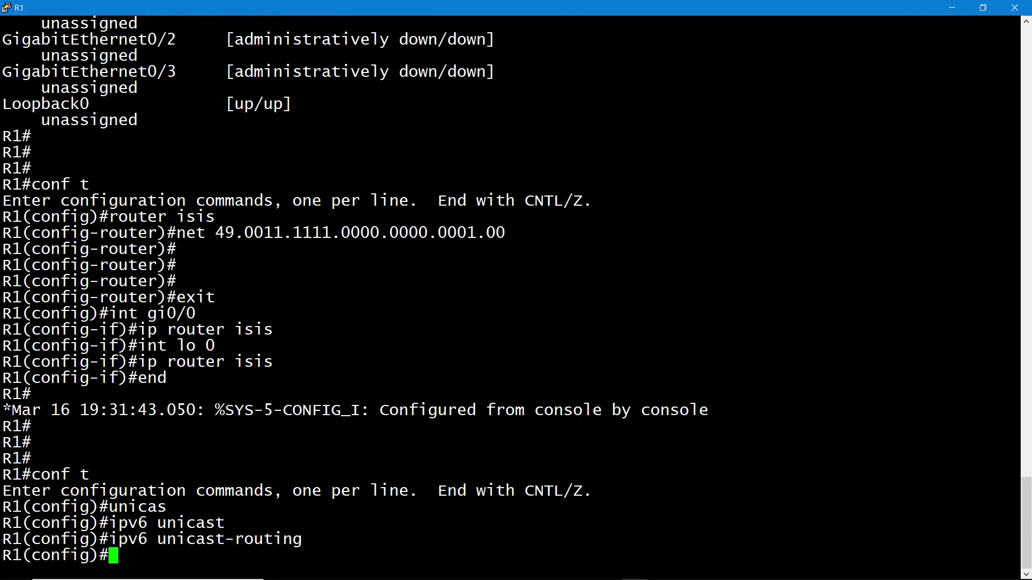
key("Return")
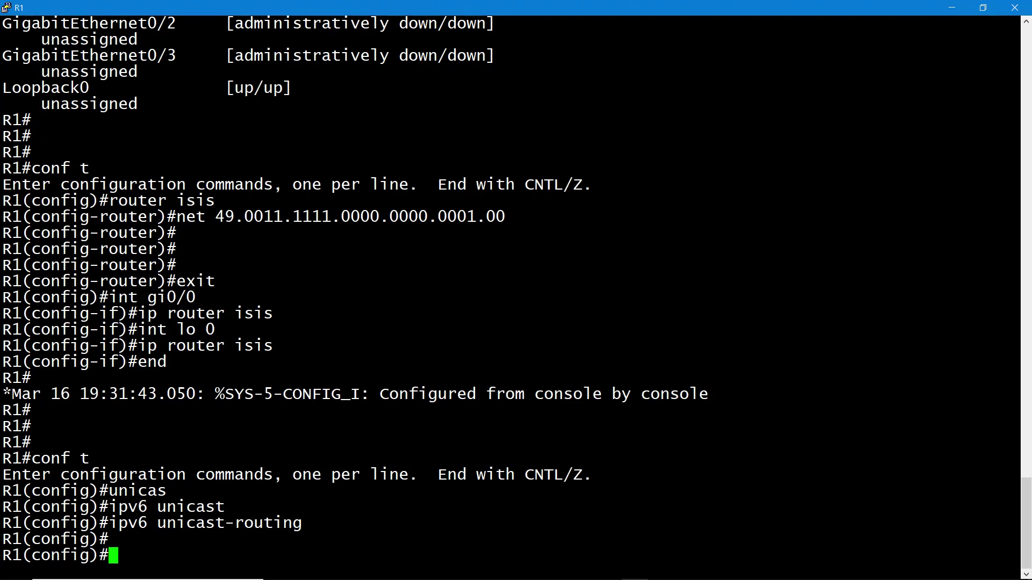
- Enable ipv6 router isis on R1's GigabitEthernet0/0 and end configuration
type("int gi0/0")
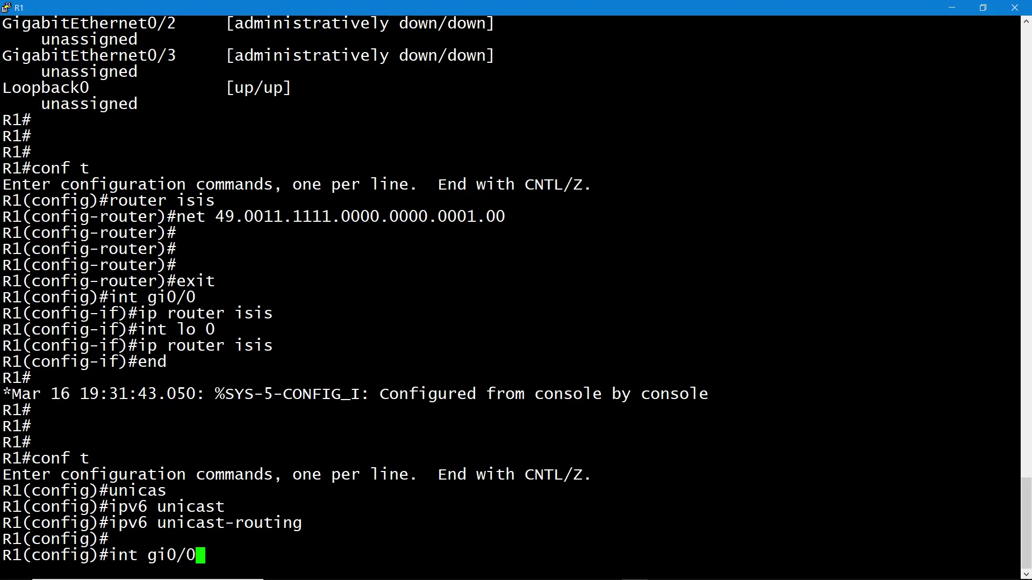
key("Return")
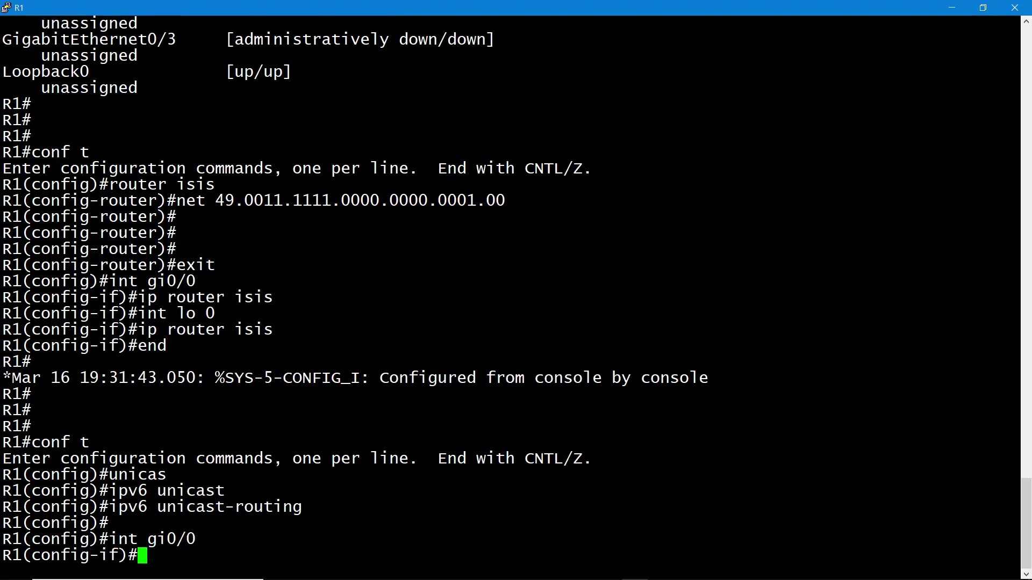
type("ipv6")
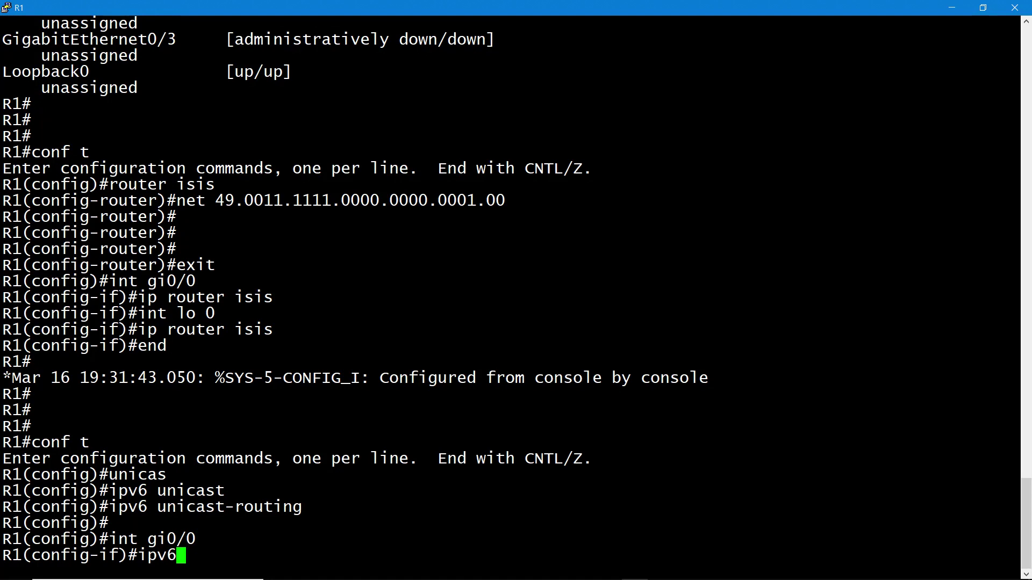
type(" router isis")
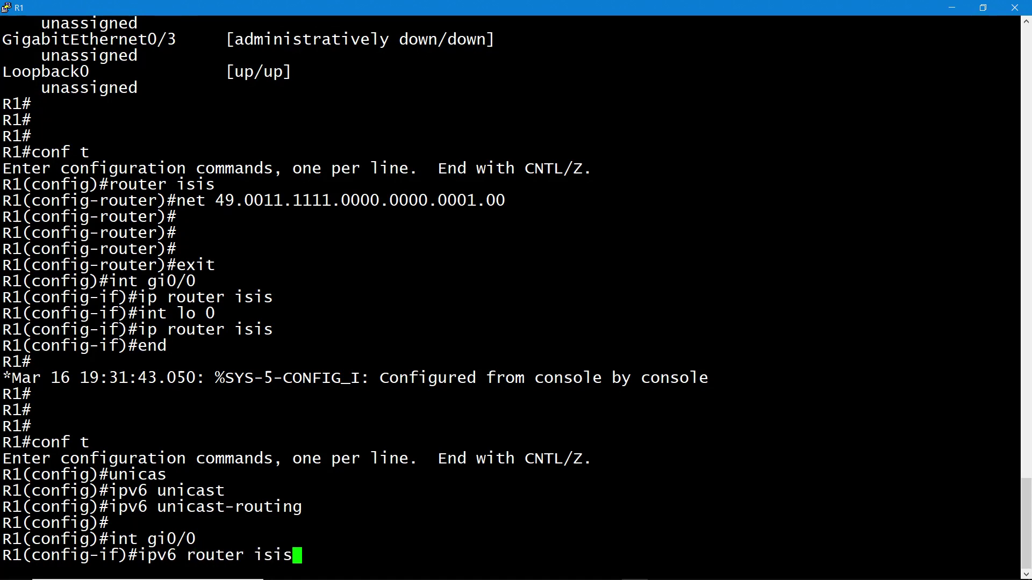
key("Return")
type("end")
key("Return")
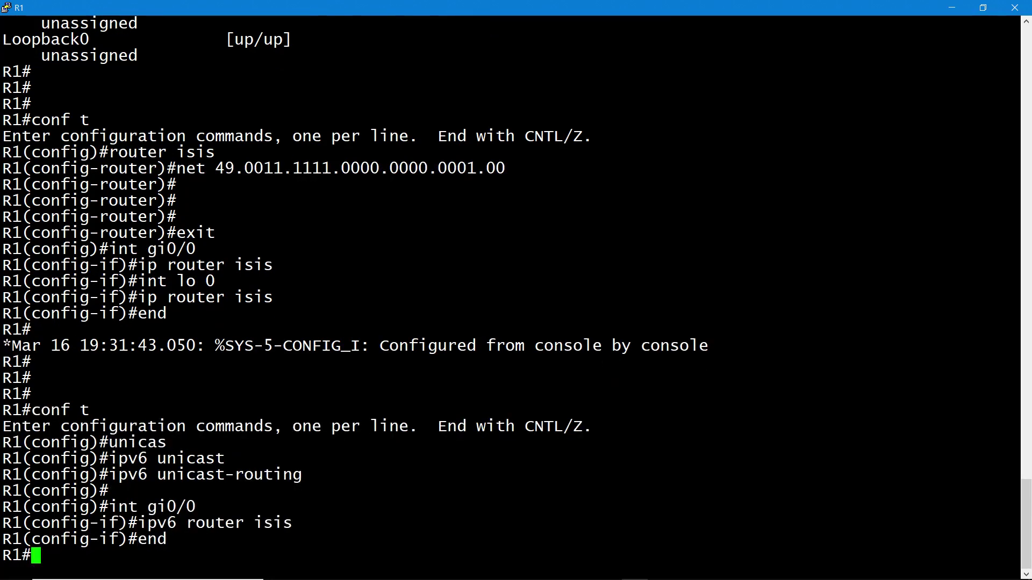
key("Return")
key("Return")
key("Return")
key("Return")
key("Return")
key("Return")
key("Return")
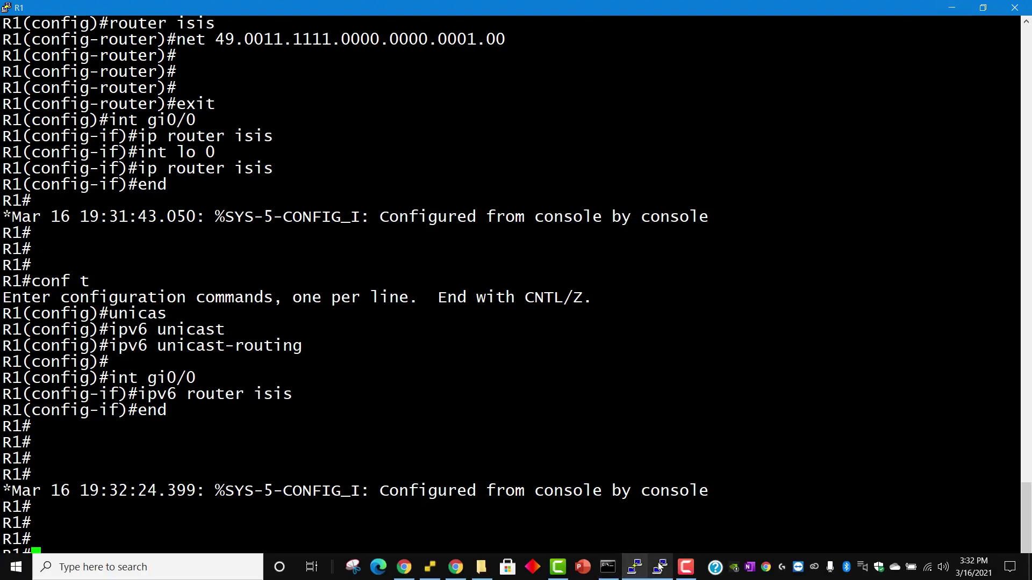
- On R2's console, ping 10.10.10.1 and get 80 percent success (4/5)
left_click(661, 567)
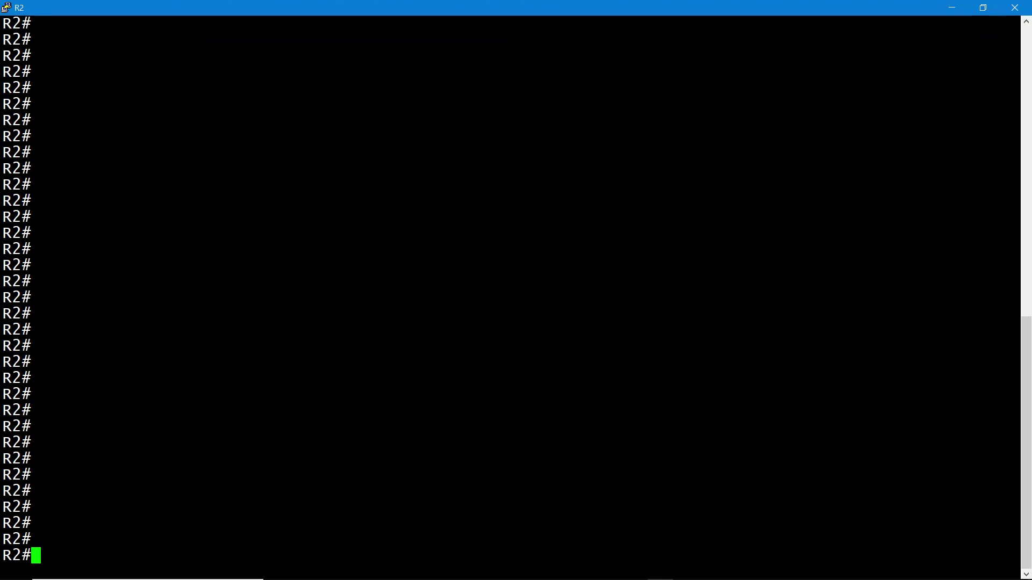
key("Return")
type("ping ")
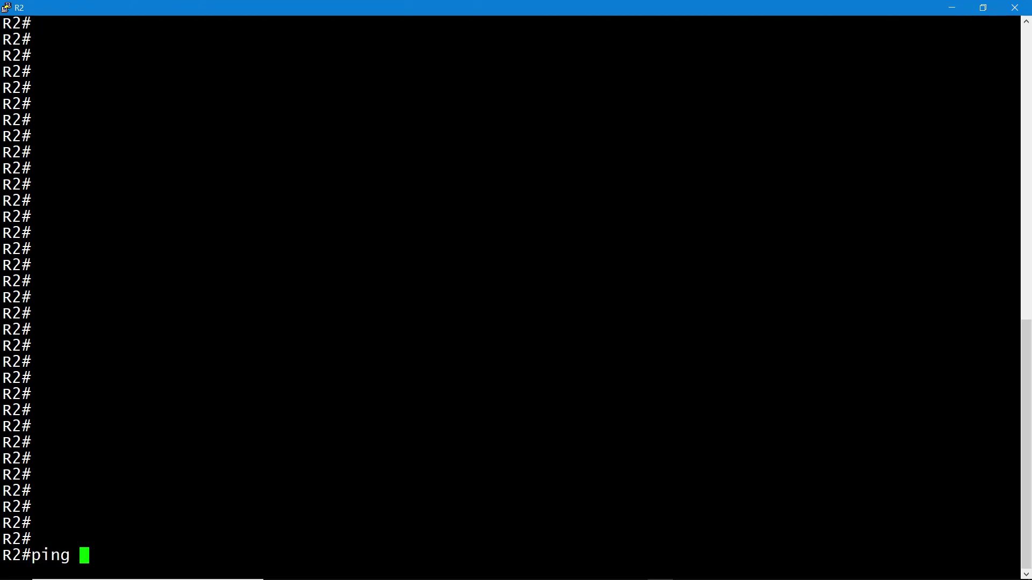
type("10.10.10.1")
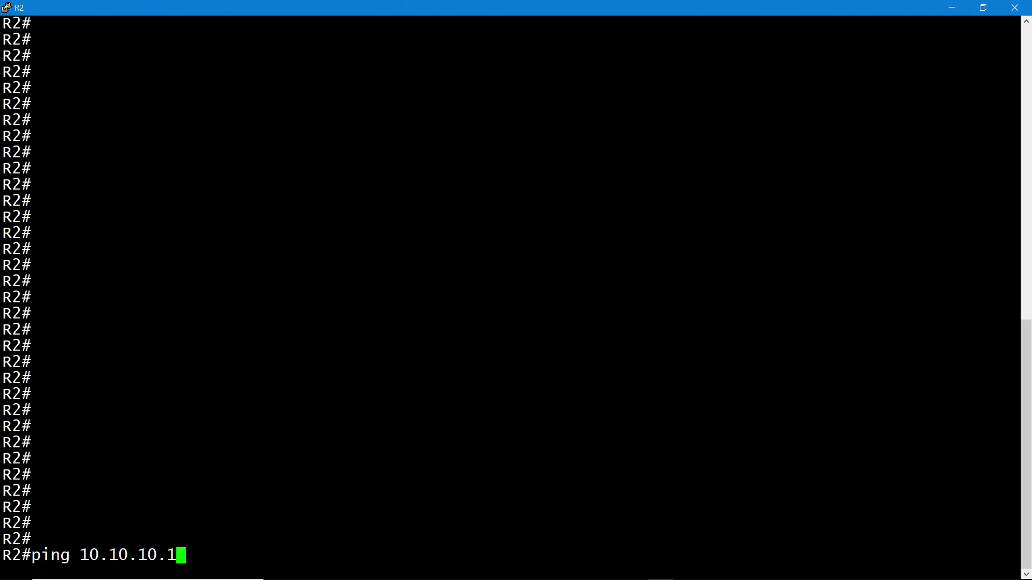
key("Return")
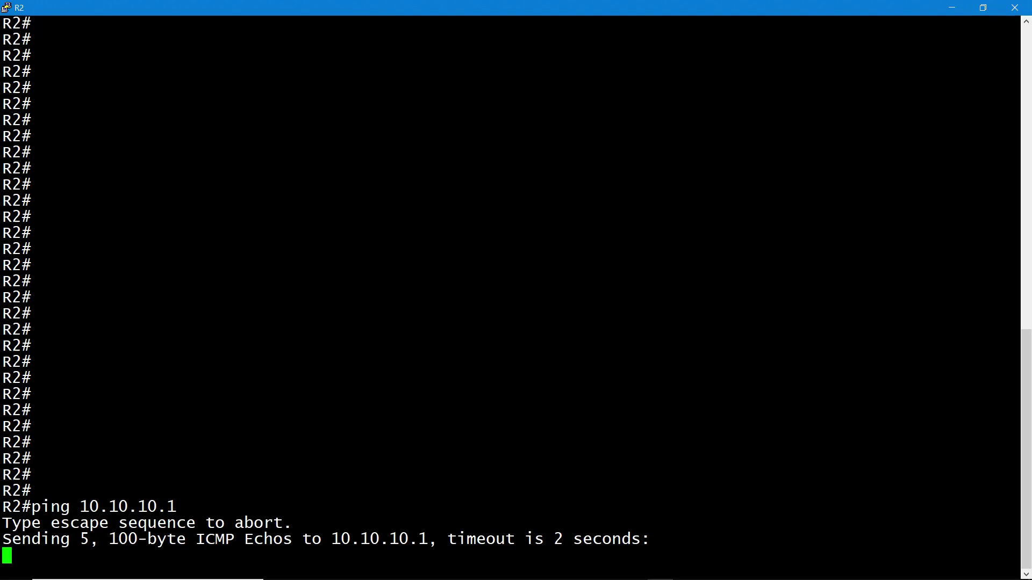
key("Return")
key("Return")
key("Return")
key("Return")
key("Return")
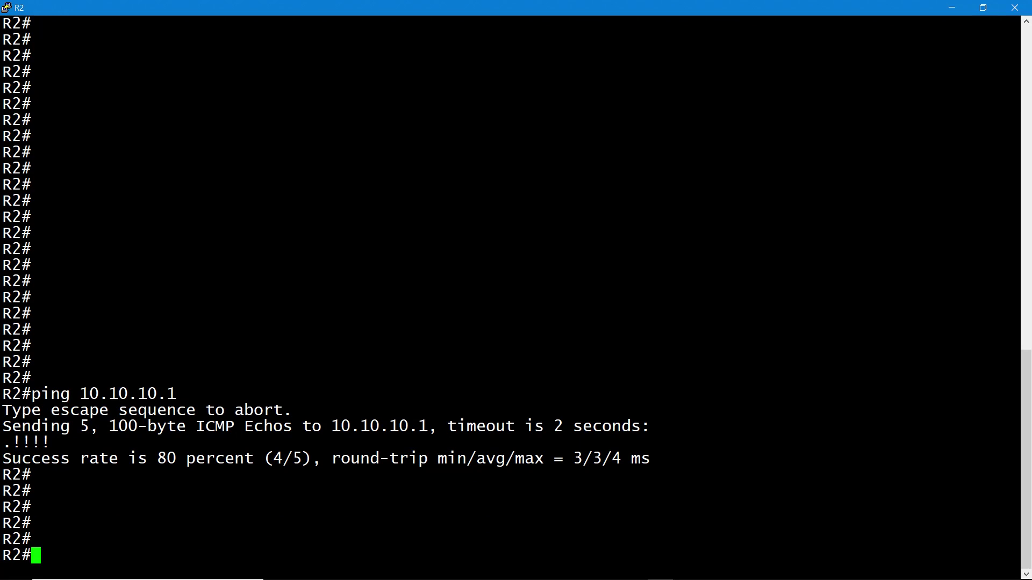
- Enable ipv6 unicast-routing on R2 from global configuration
type("conf t")
key("Return")
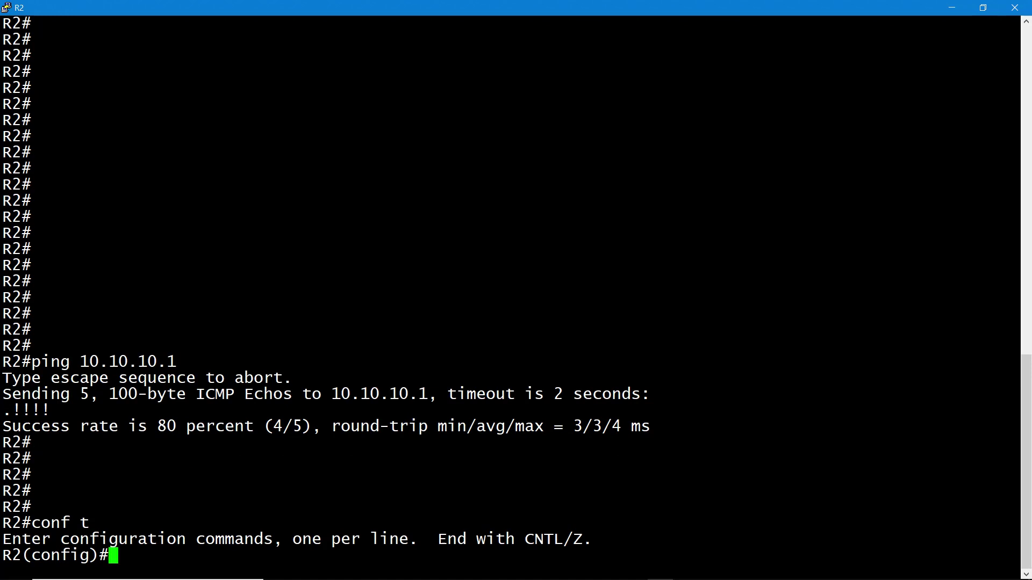
type("ipv6 ")
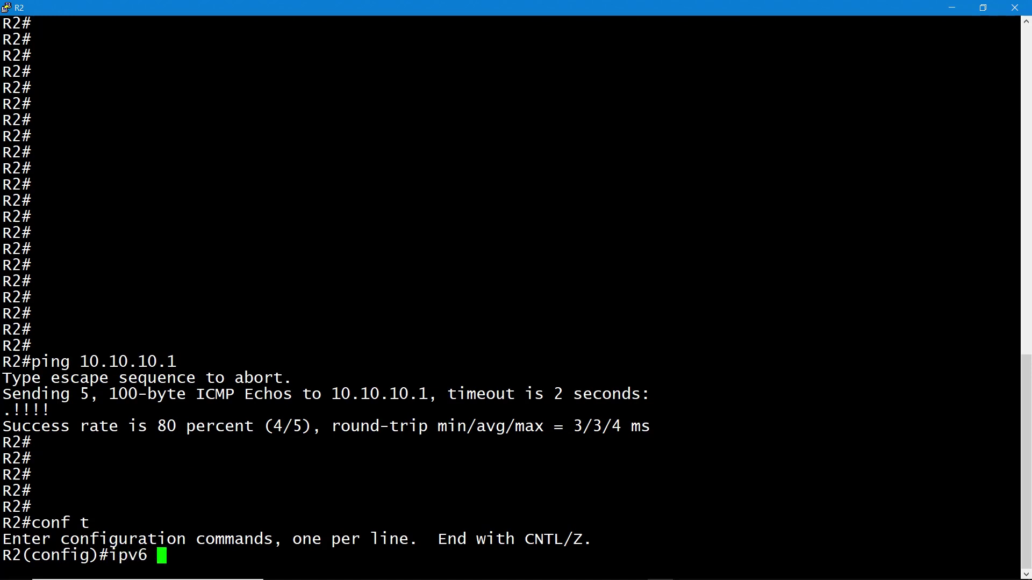
type("unicas")
key("Tab")
key("Return")
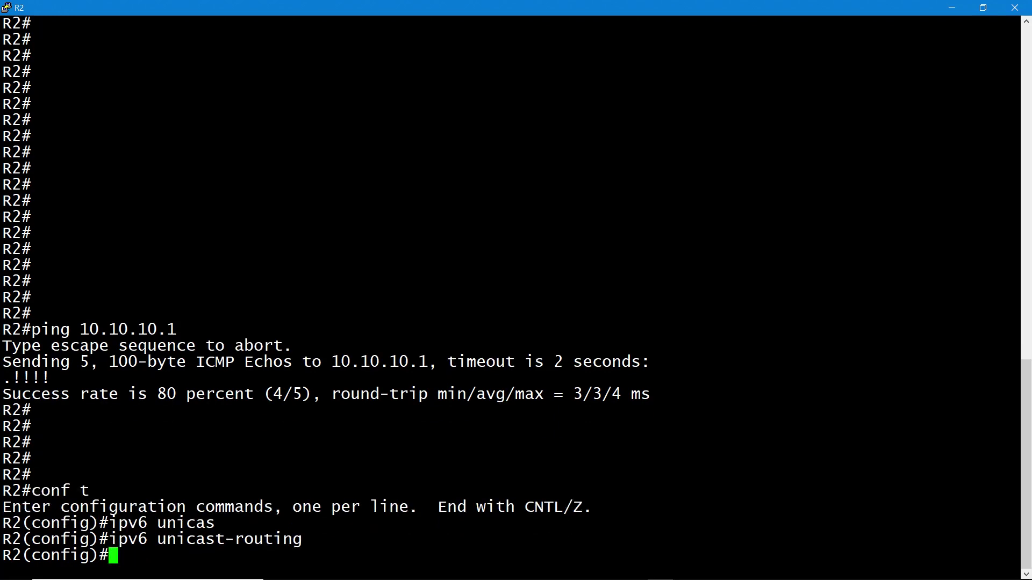
key("Return")
key("Return")
key("Return")
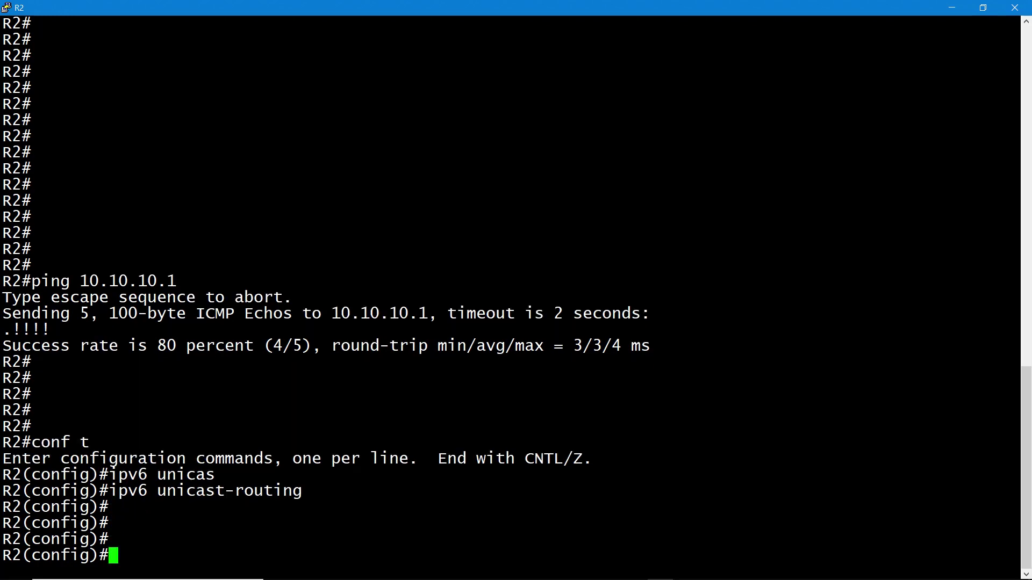
- Create R2's router isis process with NET 49.0011.1111.0000.0000.0002.00
type("router")
key("BackSpace")
key("BackSpace")
key("BackSpace")
key("BackSpace")
key("BackSpace")
key("BackSpace")
type("outer isis")
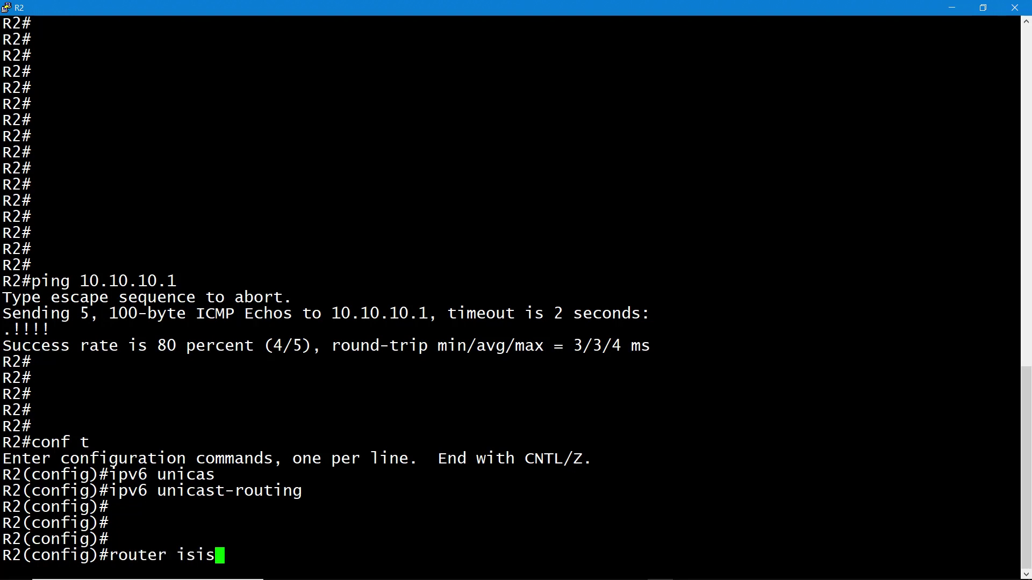
key("Return")
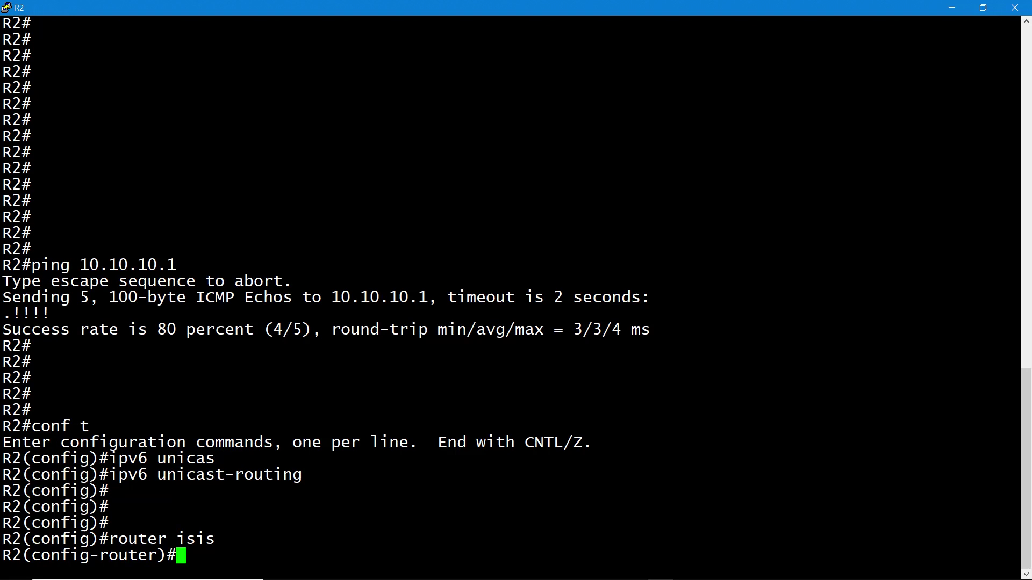
left_click_drag(109, 539, 213, 539)
type("net 49")
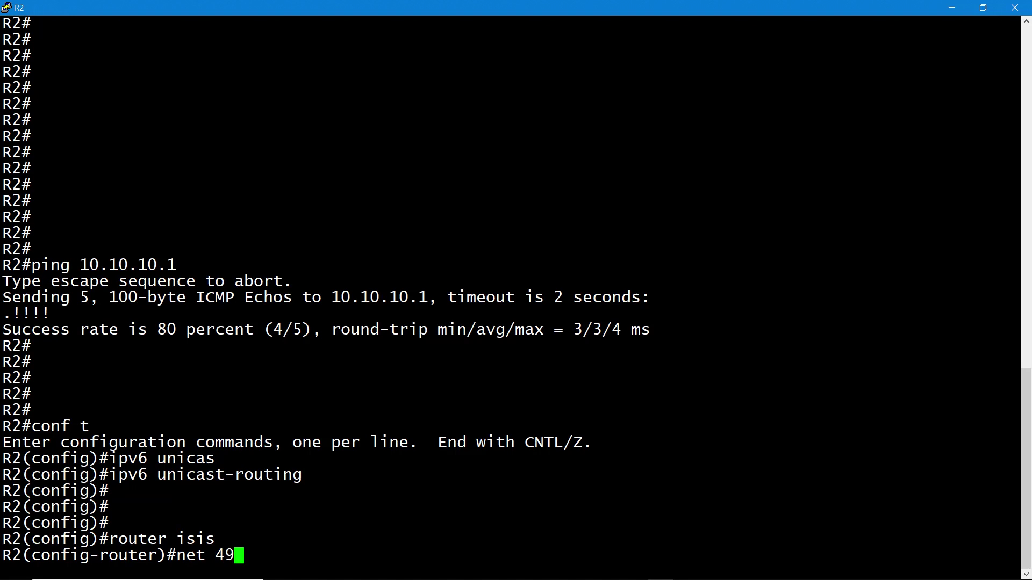
type(".0011.1")
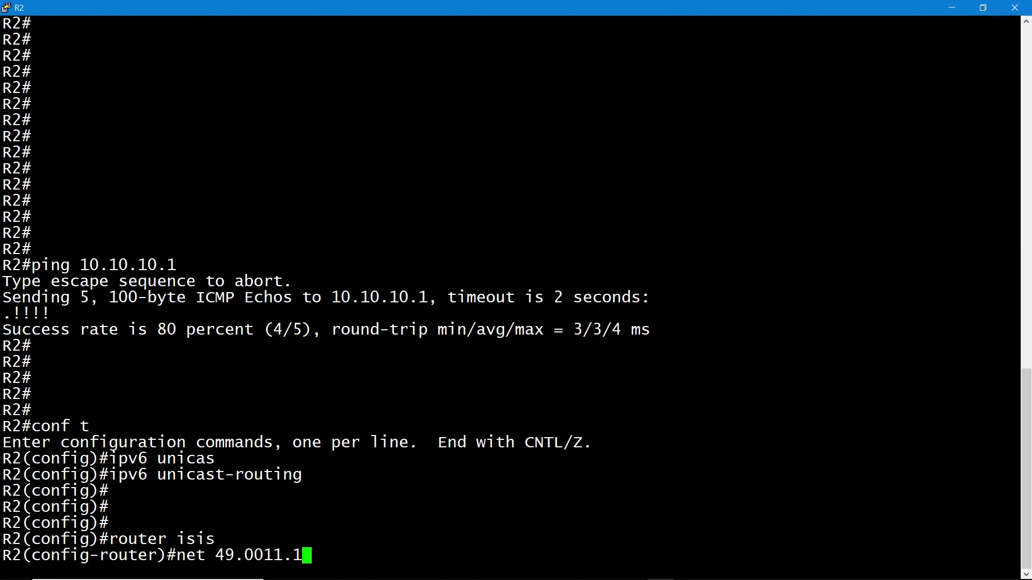
type("111.0")
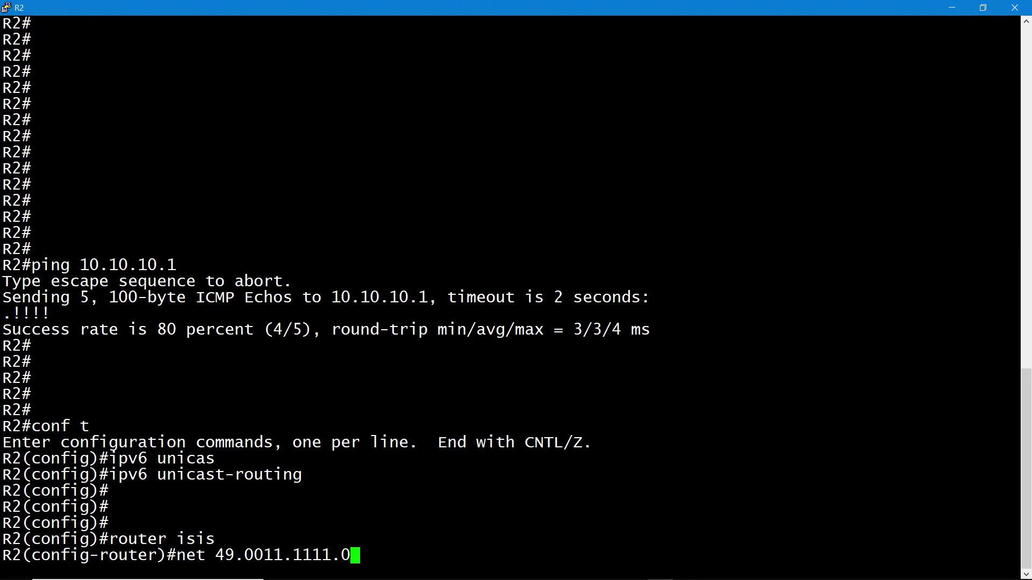
type("000.00")
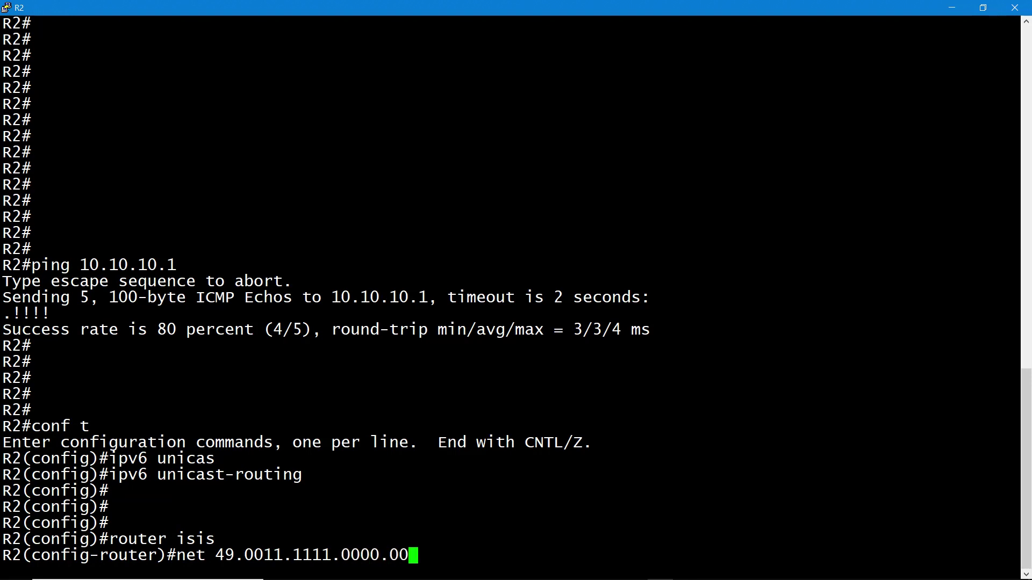
type("00.000")
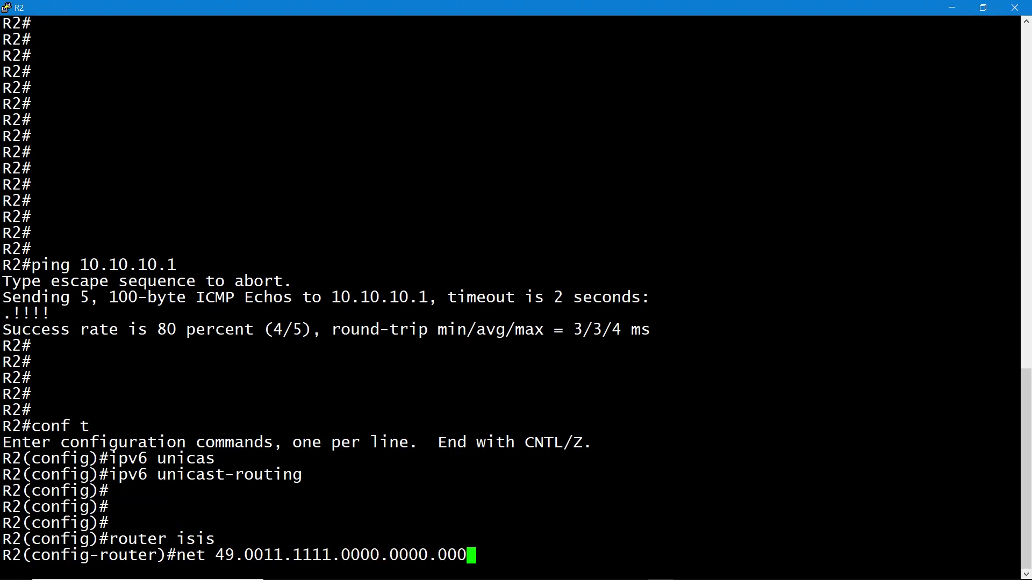
type("2.00")
key("Return")
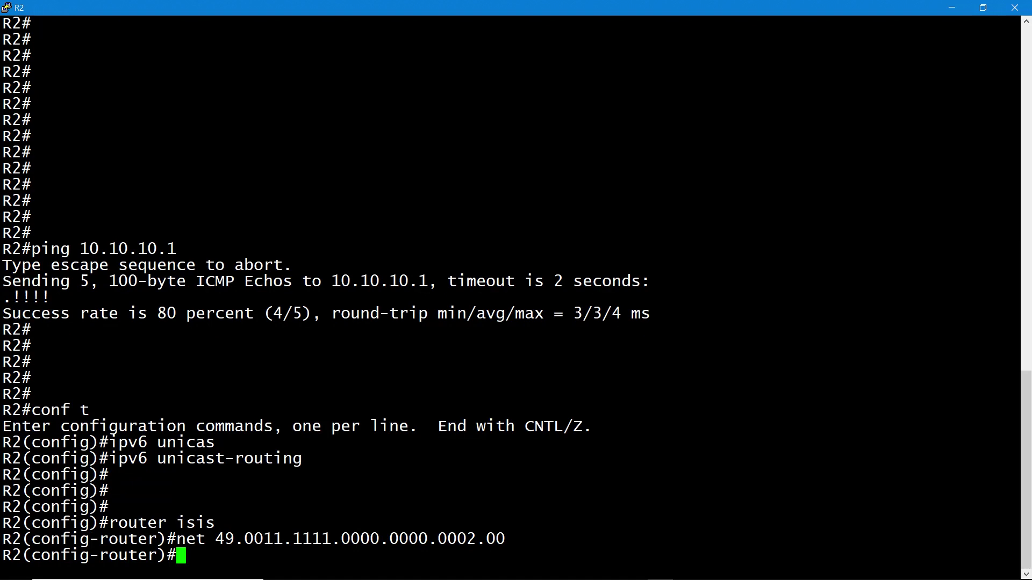
- Enable ip router isis and ipv6 router isis on R2's GigabitEthernet0/0
type("exit")
key("Return")
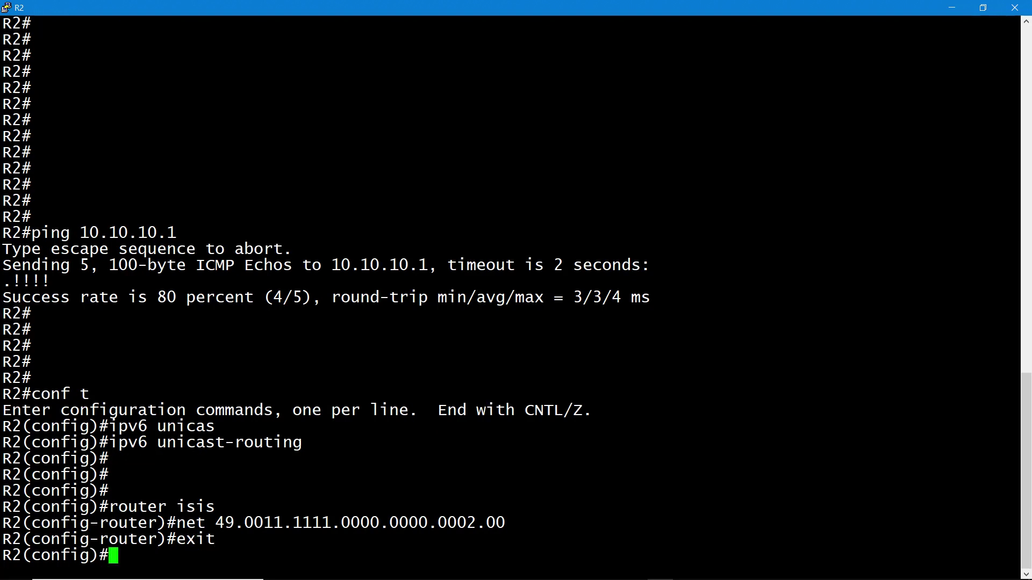
type("int gi0/0")
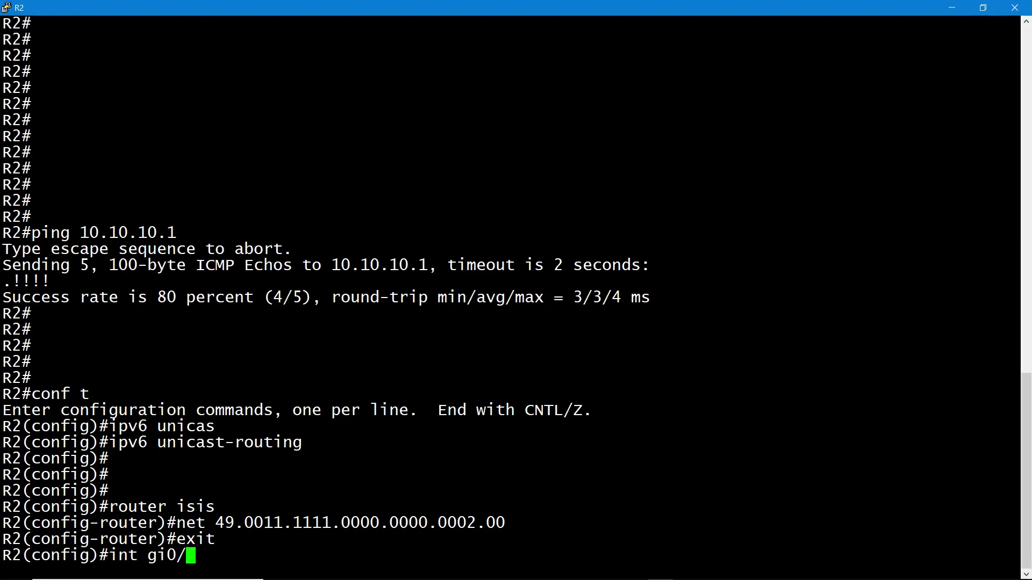
key("Return")
type("ip")
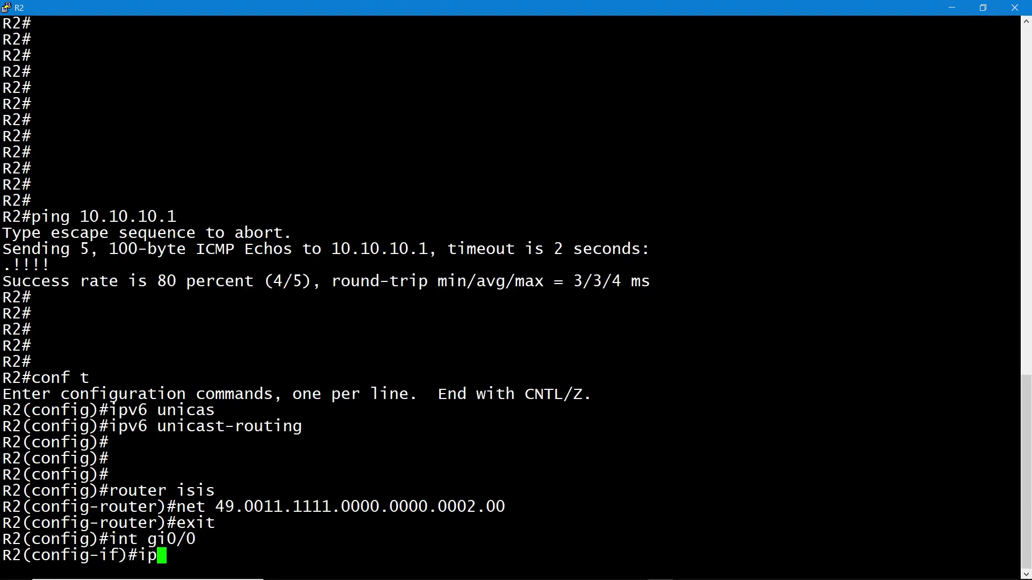
type(" router isis")
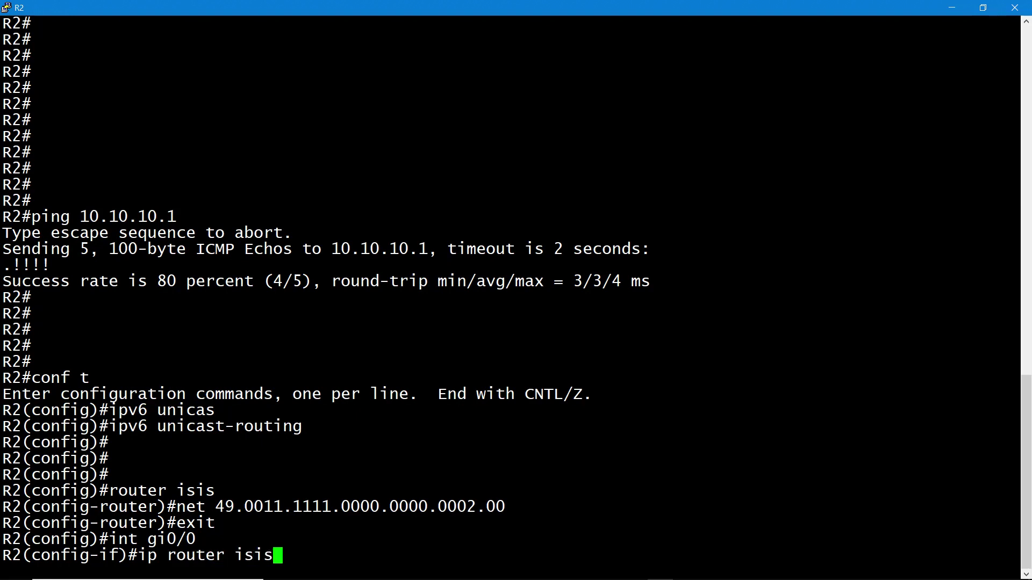
key("Return")
type("ipv6 router")
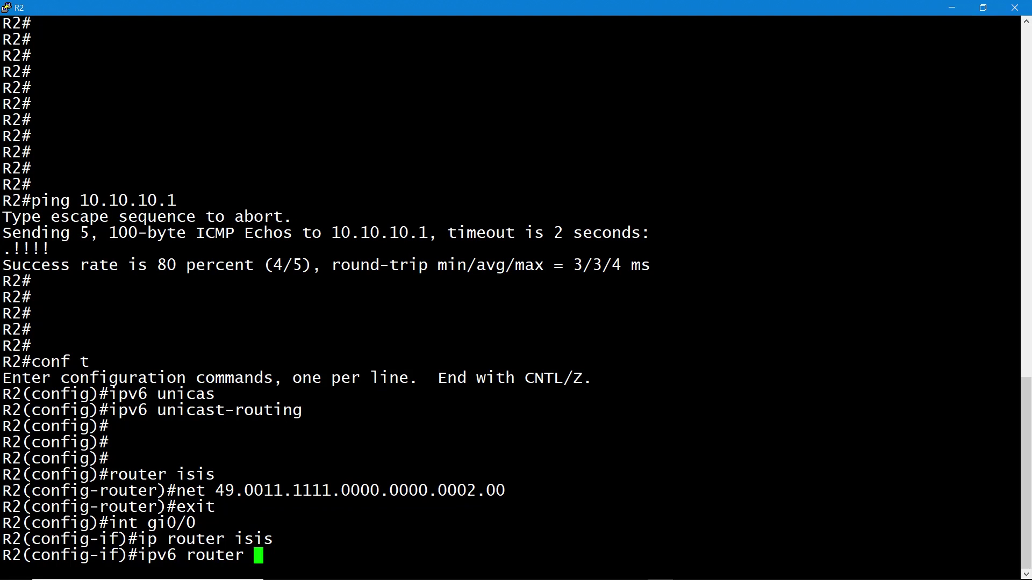
type("isis")
key("Return")
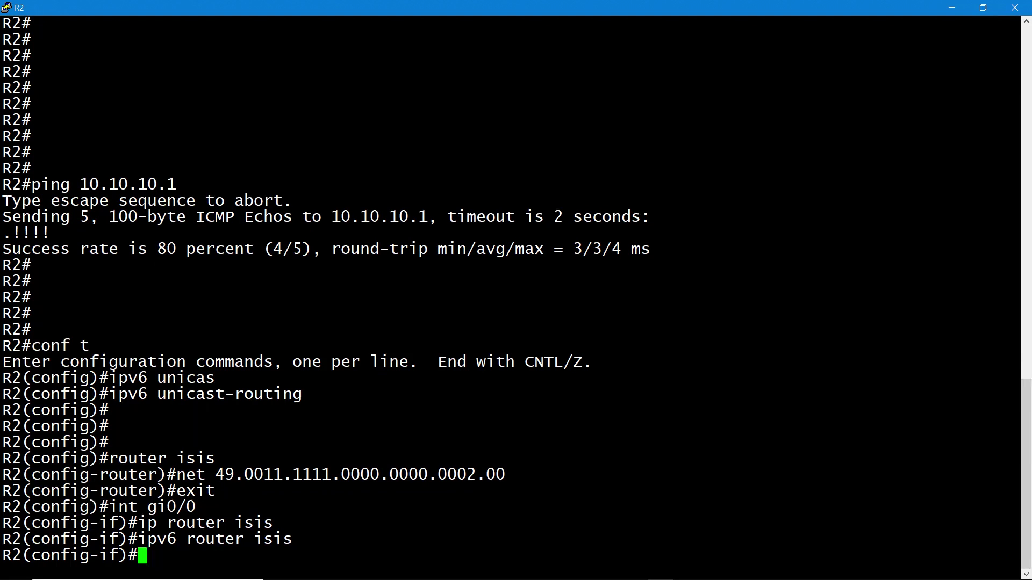
- Enable ip router isis on R2's Loopback 0 and end configuration
type("int lo 0")
key("Return")
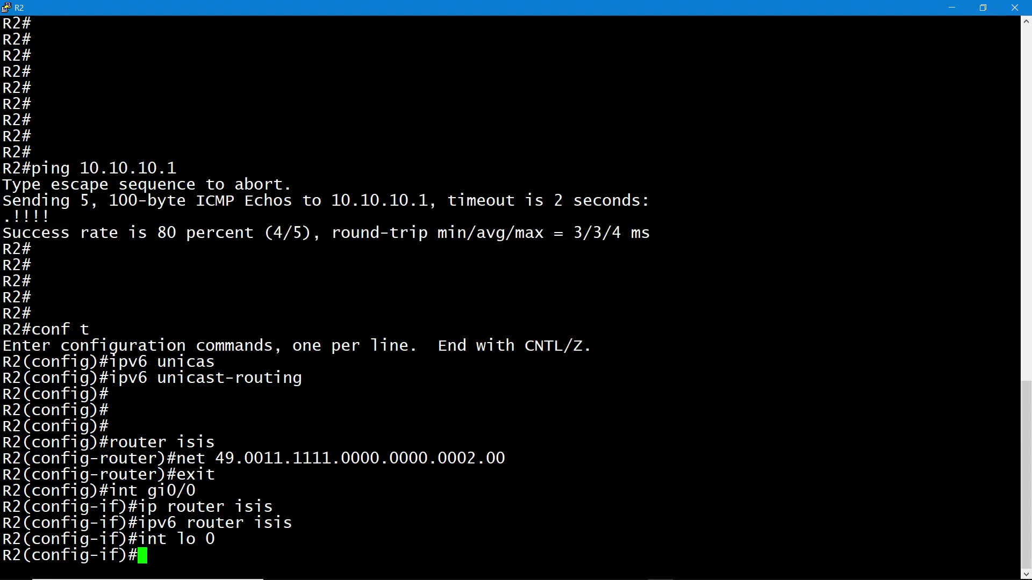
key("Up")
key("Up")
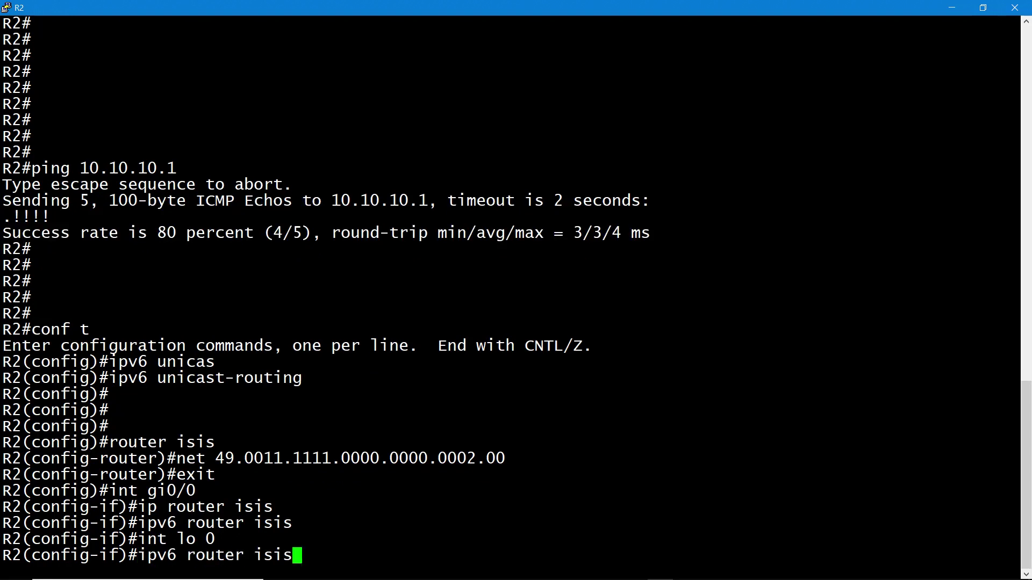
key("Up")
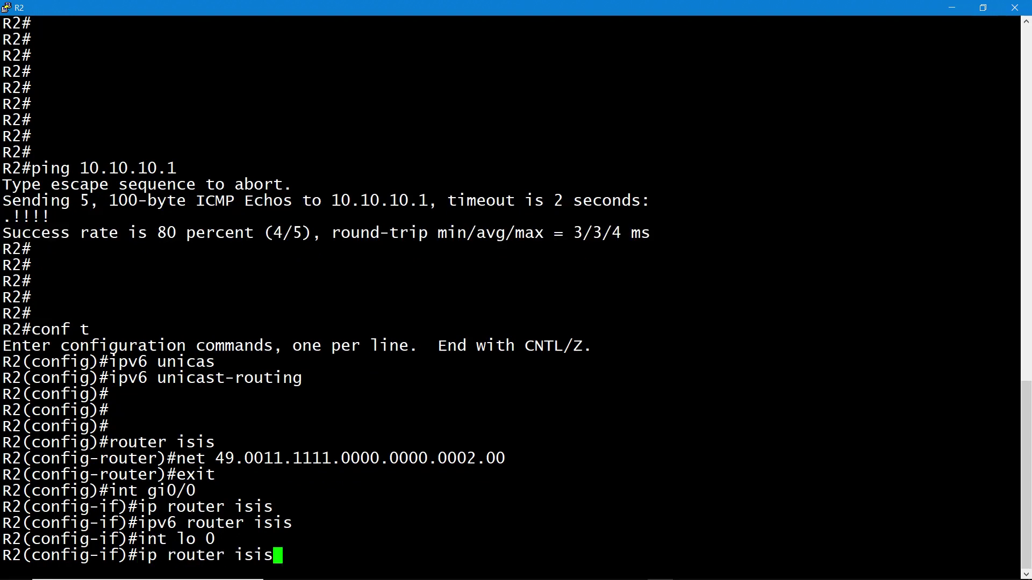
key("Return")
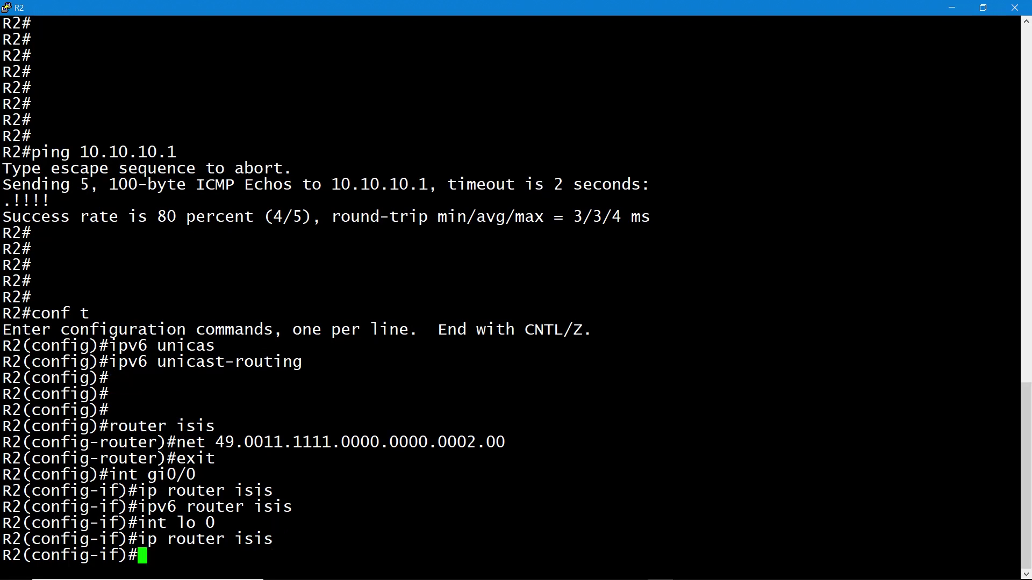
type("end")
key("Return")
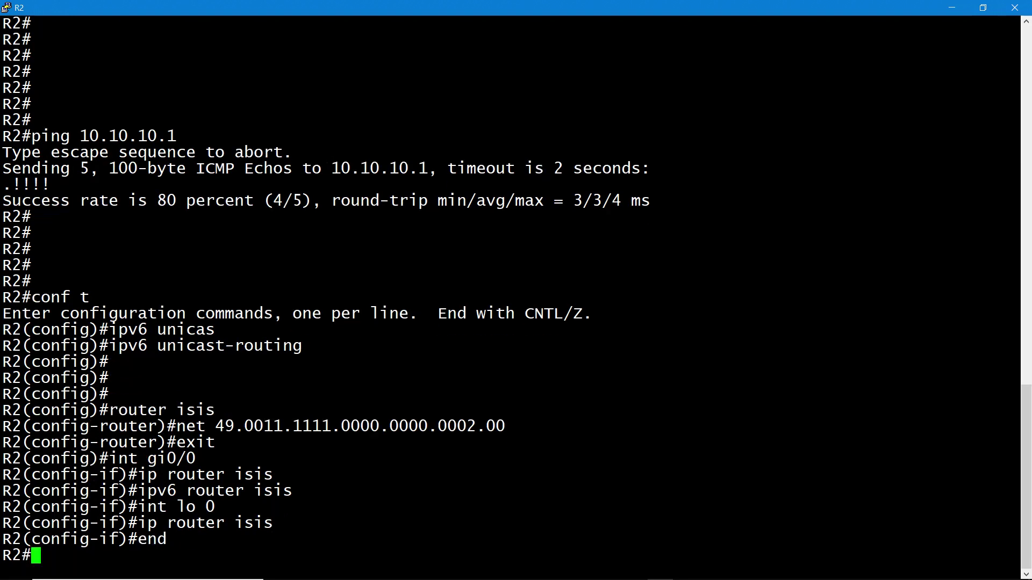
key("Return")
key("Return")
key("Return")
key("Return")
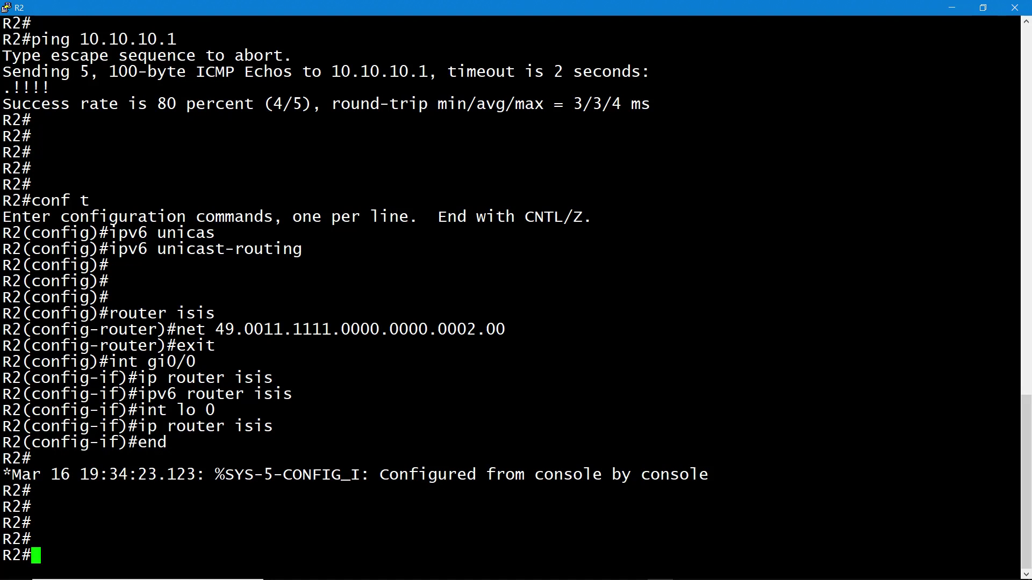
- Run show isis neighbors on R2 to list its IS-IS adjacencies
type("show ")
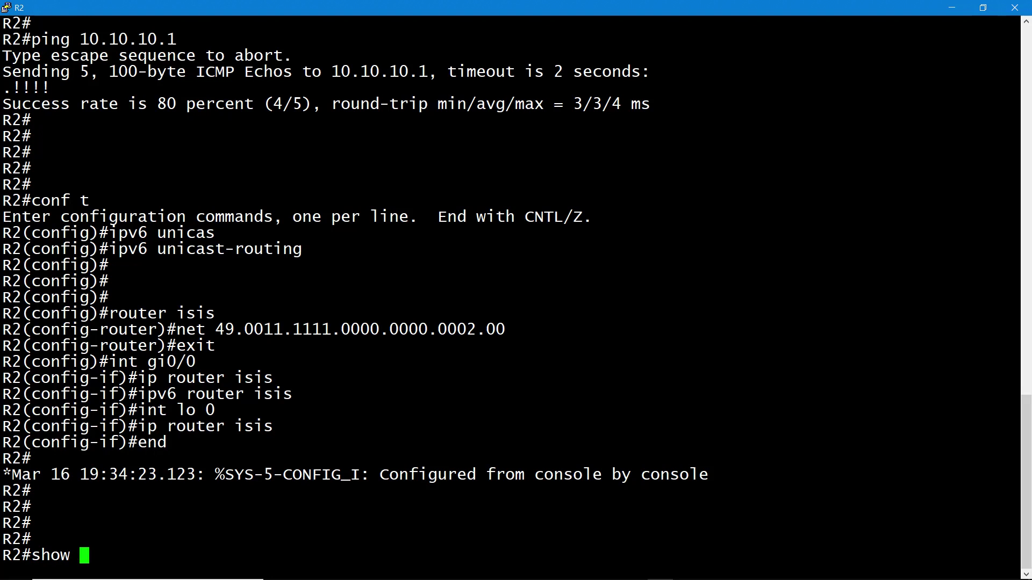
type("isis neig")
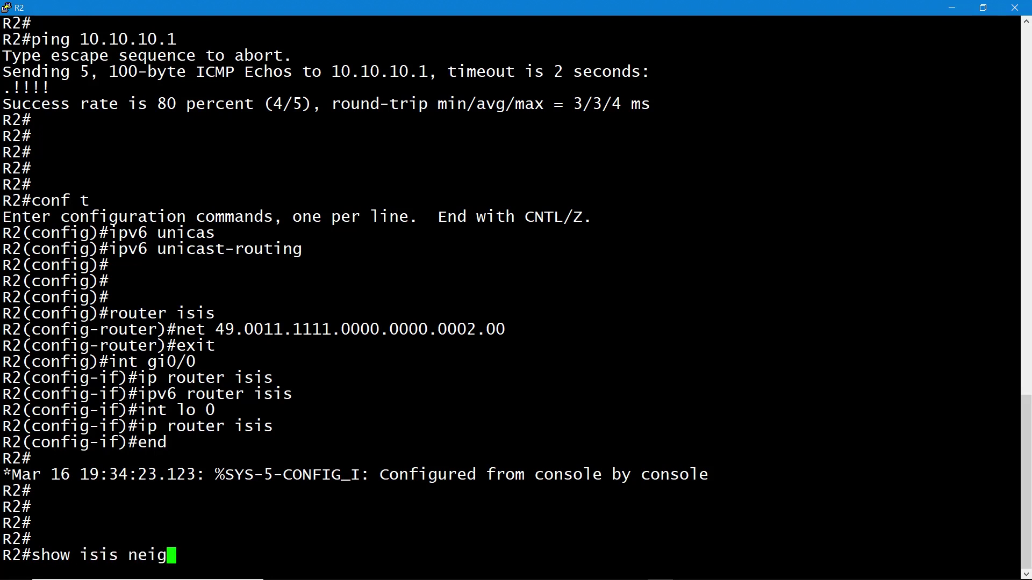
type("h")
key("Tab")
key("Return")
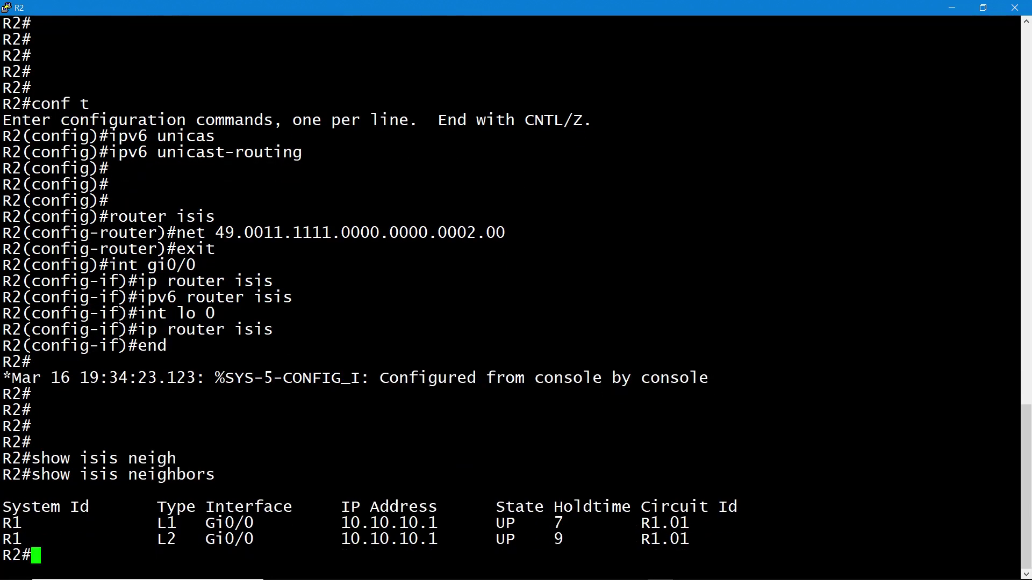
key("Return")
key("Return")
key("Return")
key("Return")
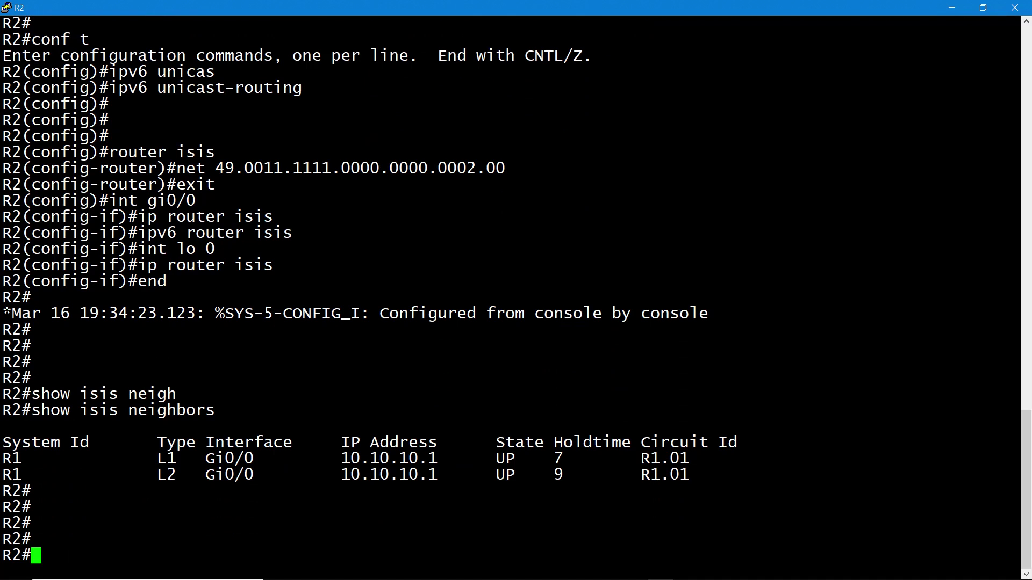
- Highlight the command and R1's rows on Gi0/0 at 10.10.10.1, marking the L1 and L2 types
left_click_drag(1016, 410, 32, 410)
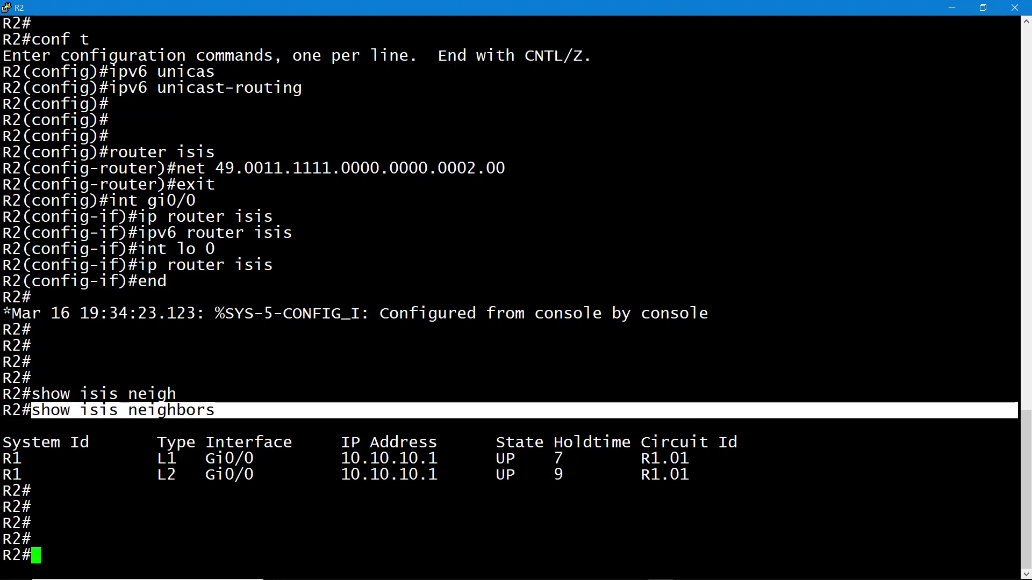
left_click_drag(1017, 474, 3, 459)
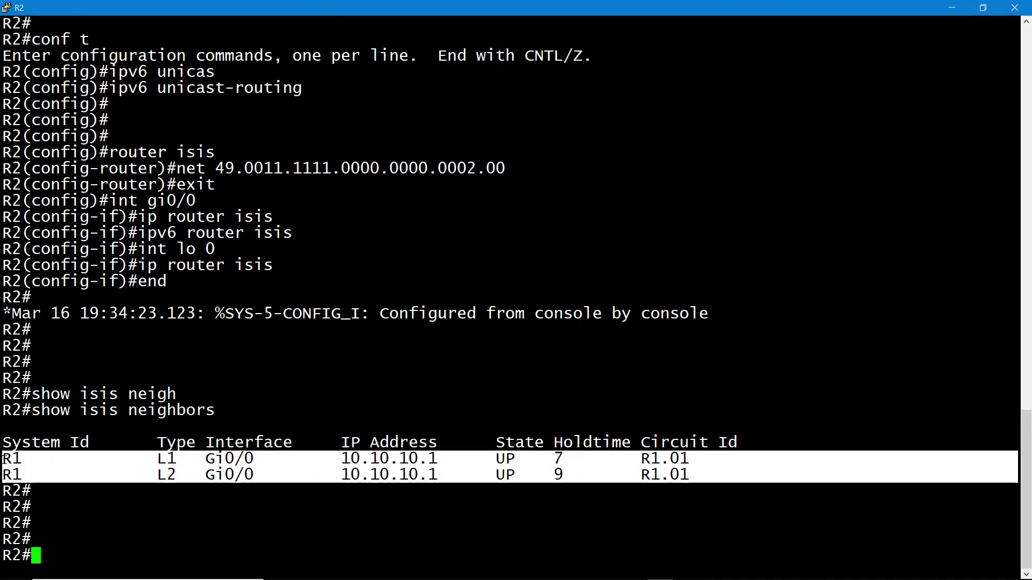
left_click(146, 456)
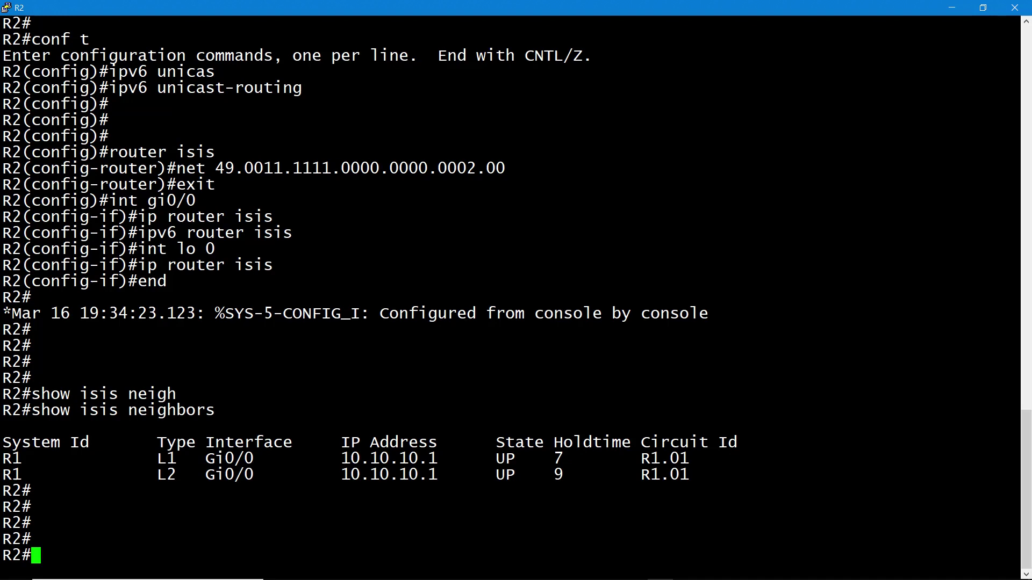
left_click_drag(185, 459, 157, 460)
left_click_drag(186, 475, 138, 475)
- Run show ip route on R2 and highlight the i L1 route to 1.1.1.0 via 10.10.10.1
type("show ip rou")
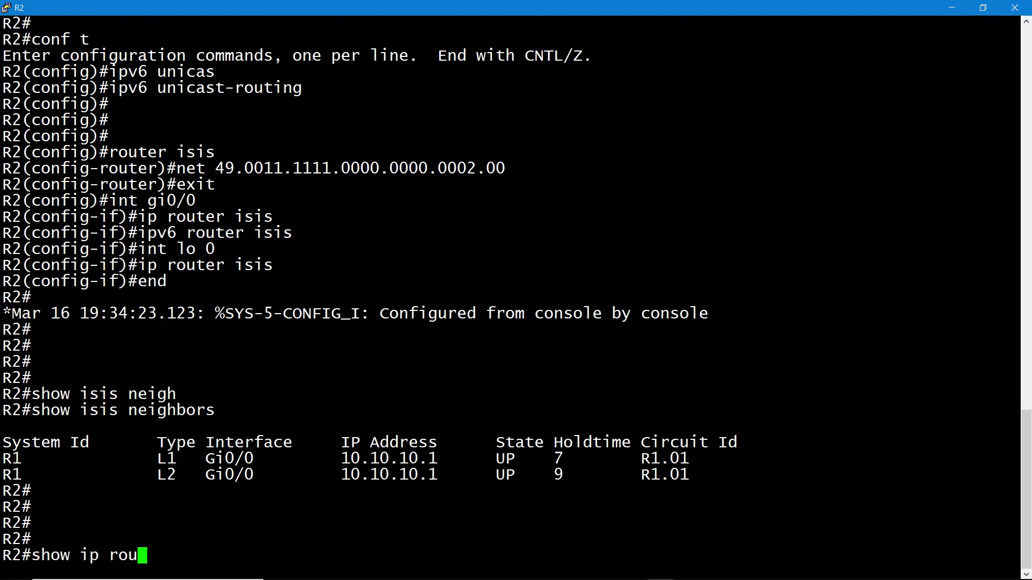
type("te")
key("Return")
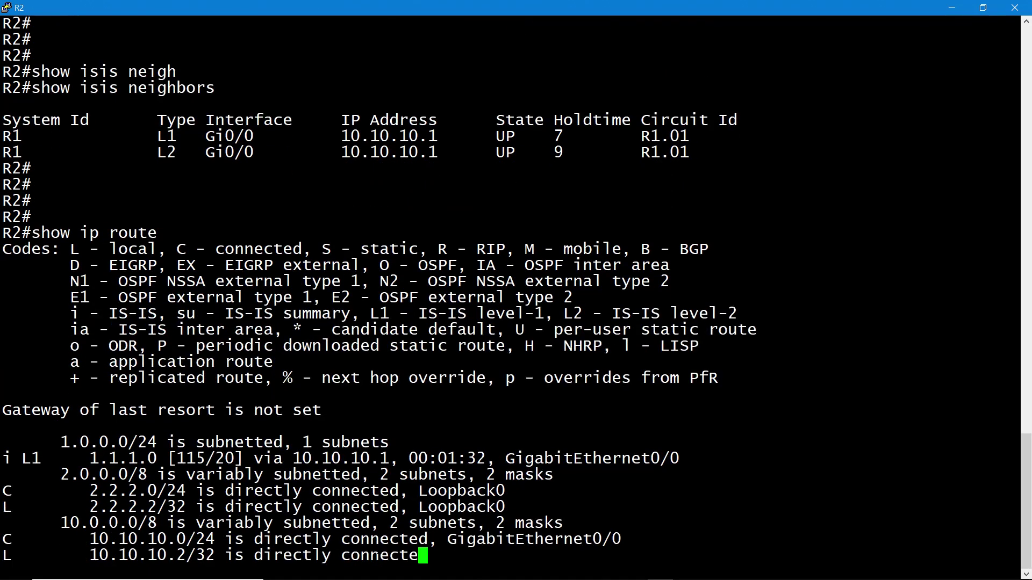
key("Return")
key("Return")
key("Return")
key("Return")
key("Return")
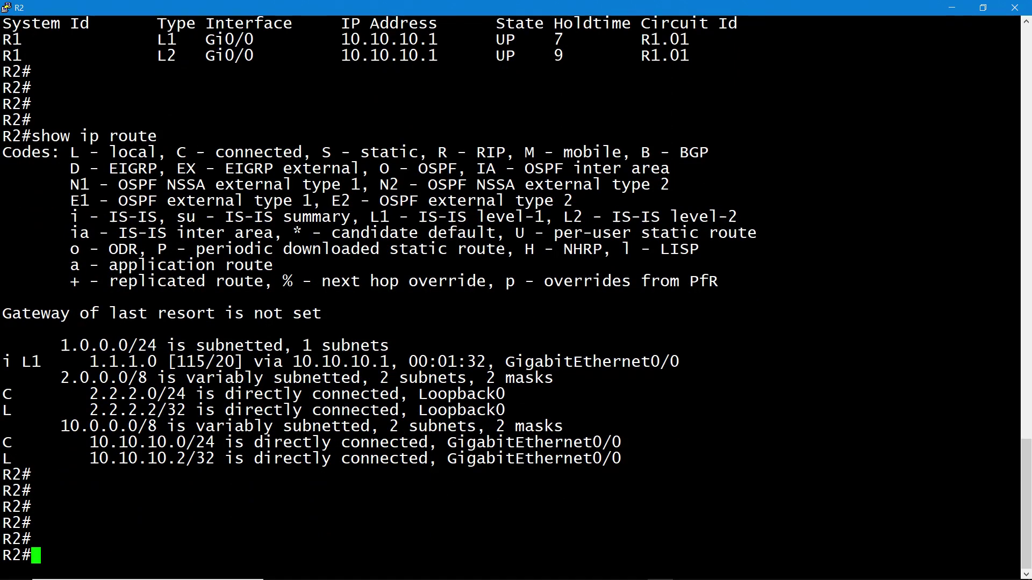
left_click_drag(50, 361, 4, 361)
left_click_drag(90, 361, 675, 361)
- Ping R1's loopback 1.1.1.1 from R2
type("ping 1.1.1.1")
key("Return")
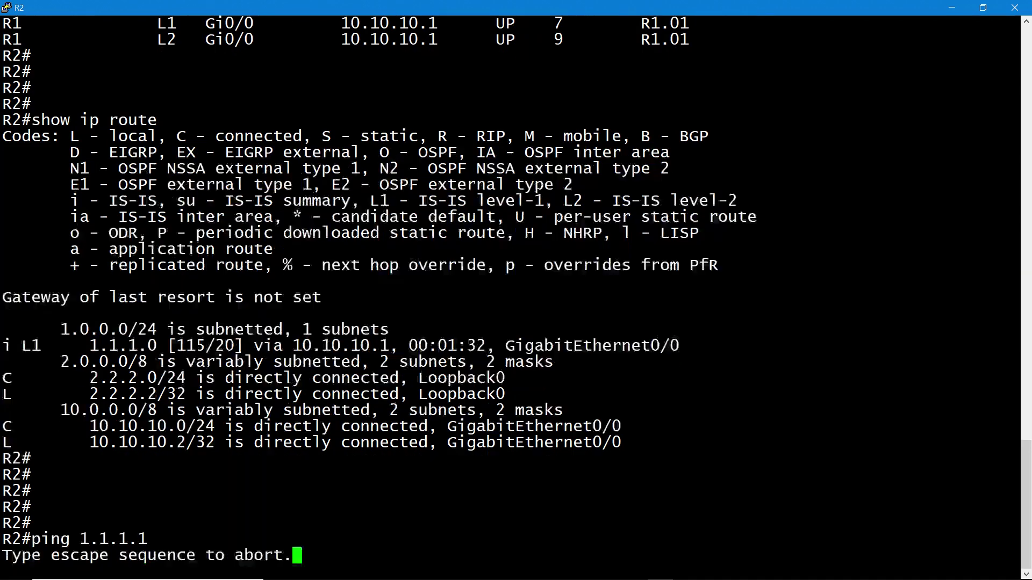
key("Return")
key("Return")
key("Return")
key("Return")
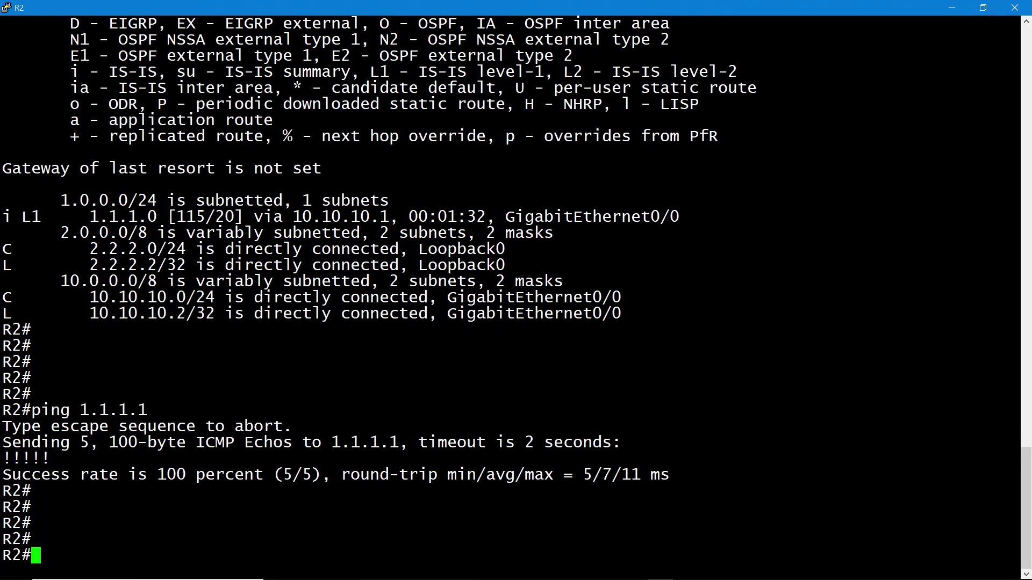
- Ping 1.1.1.1 again using source lo0 (2.2.2.2), getting 100 percent success
type("ping 1.1.1.1 sour")
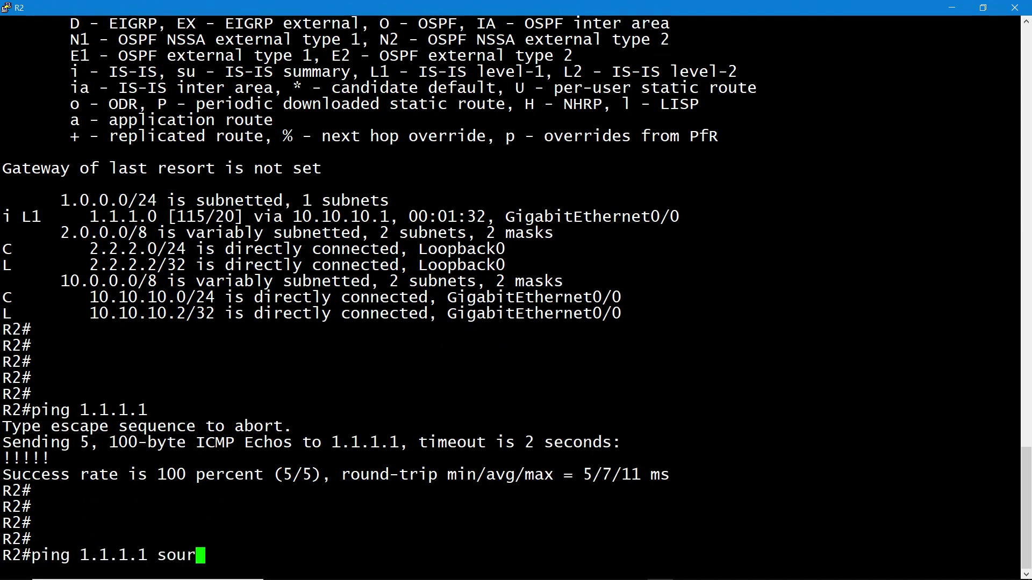
key("Tab")
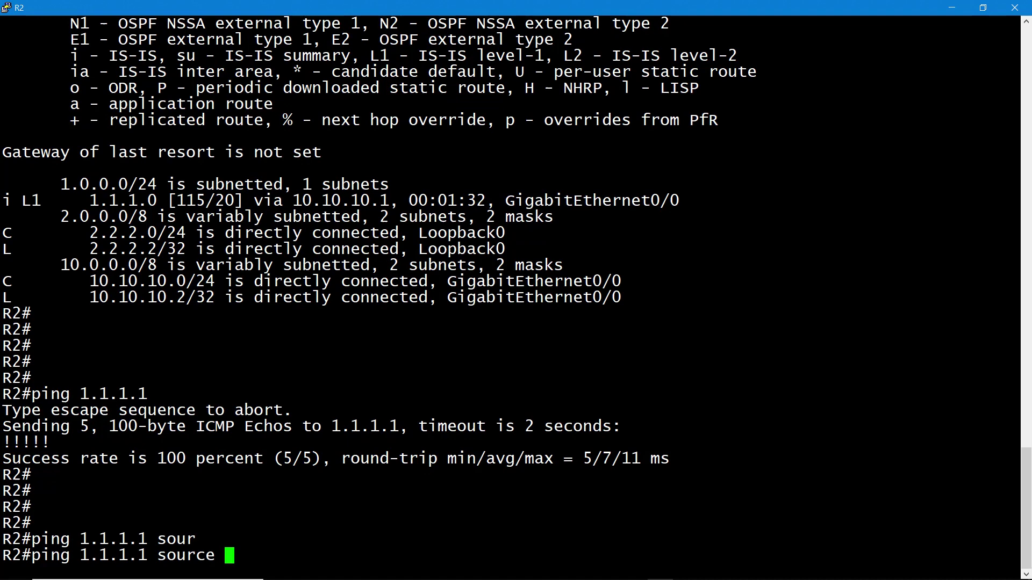
type("lo0")
key("Return")
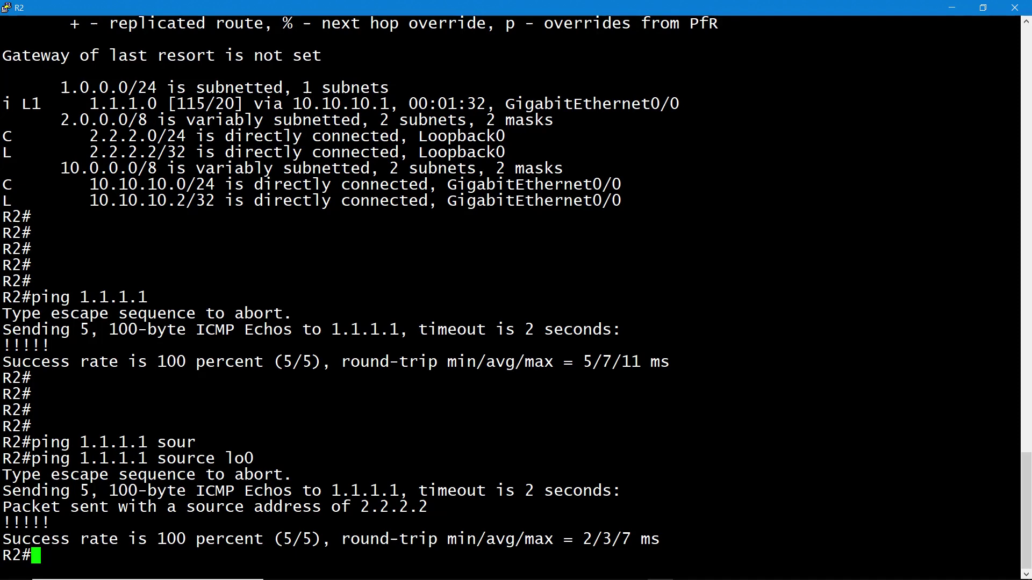
key("Return")
key("Return")
key("Return")
key("Return")
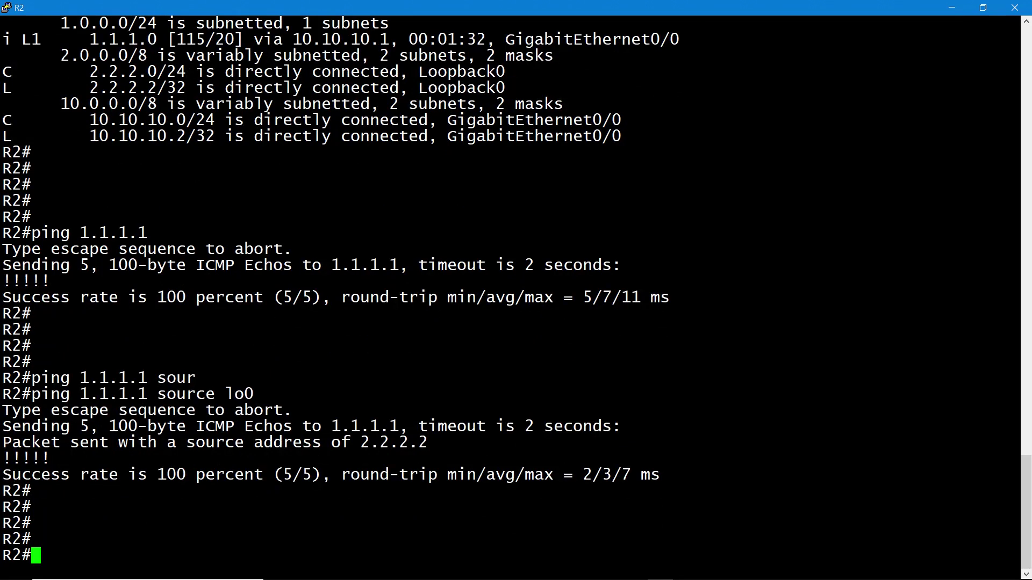
- Check R2's IPv6 routing table, then enter configuration for interface Loopback0
type("show ipv6 route")
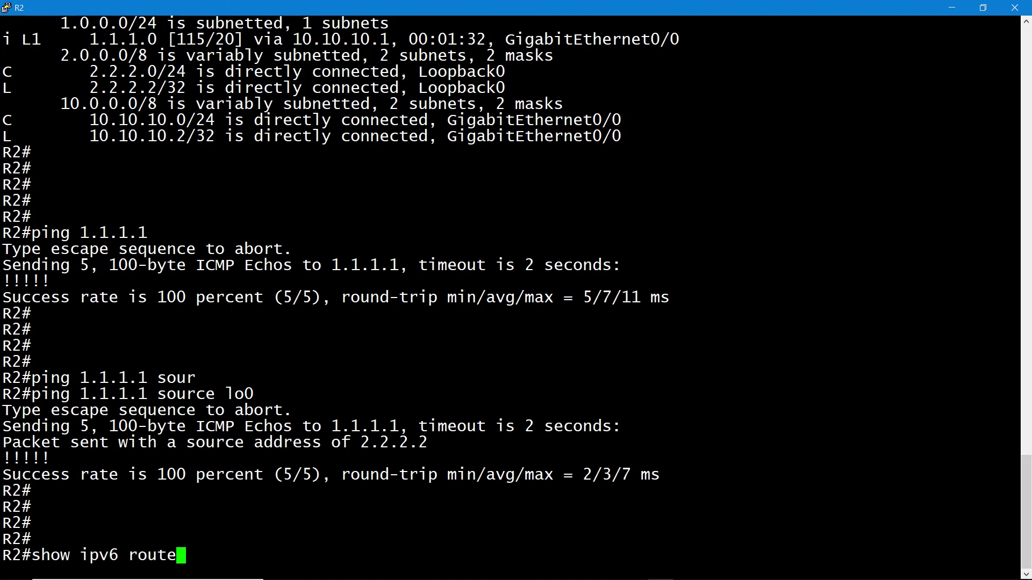
key("Return")
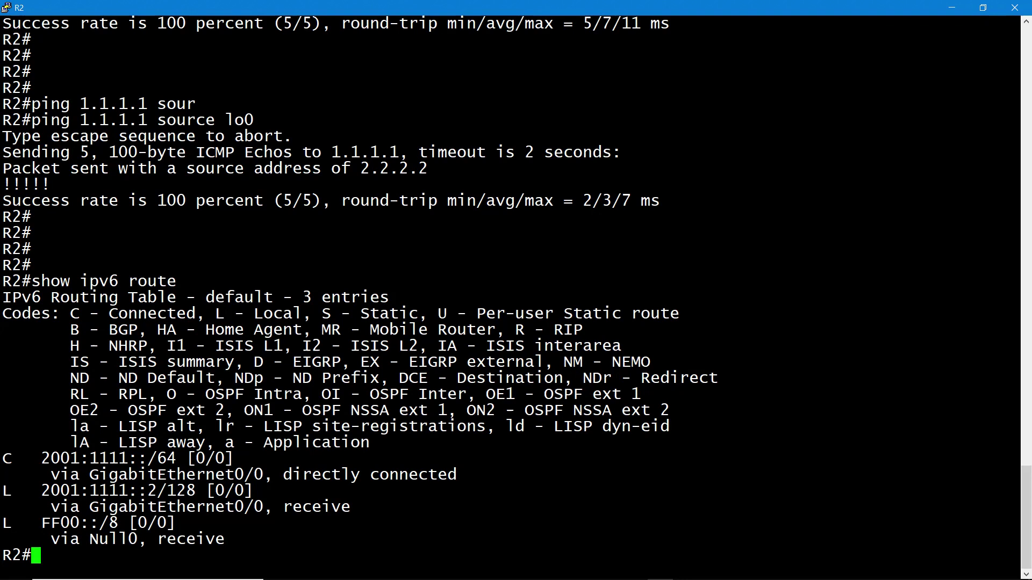
type("conf t")
key("Return")
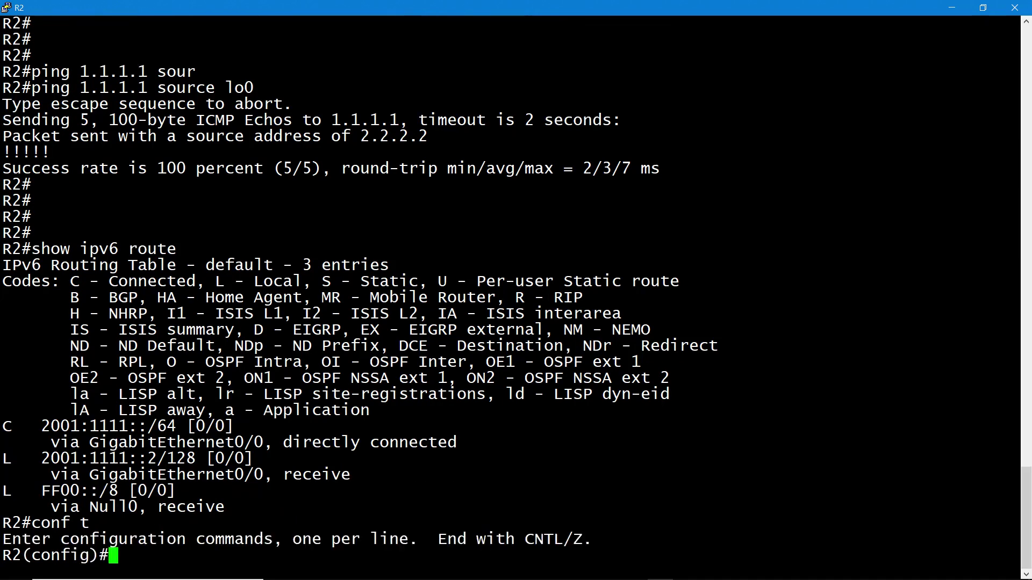
type("int lo 0")
key("Return")
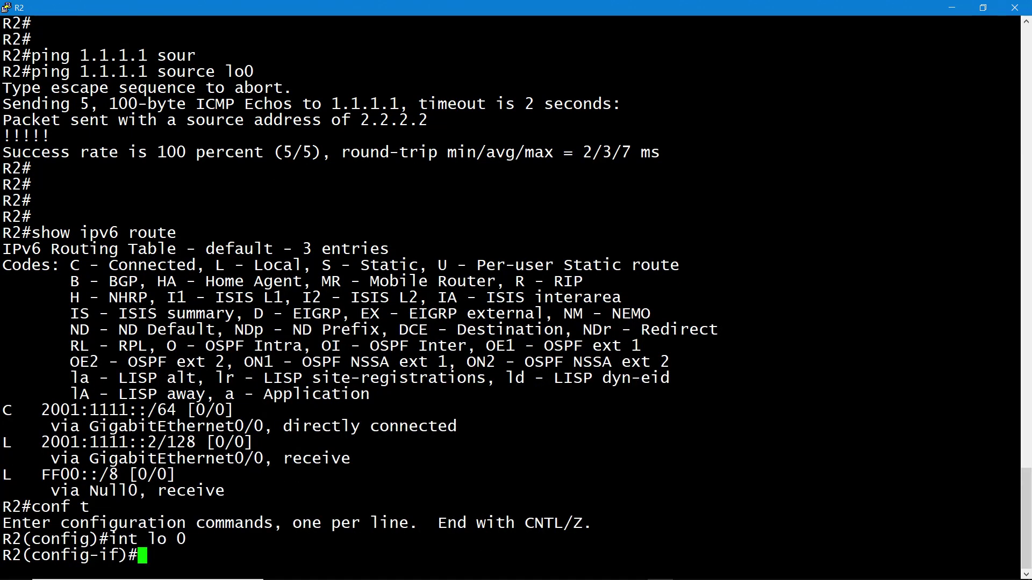
- Assign 2001:2222::2/64 to Loopback0, enable ipv6 router isis, and end configuration
type("ipv6 add")
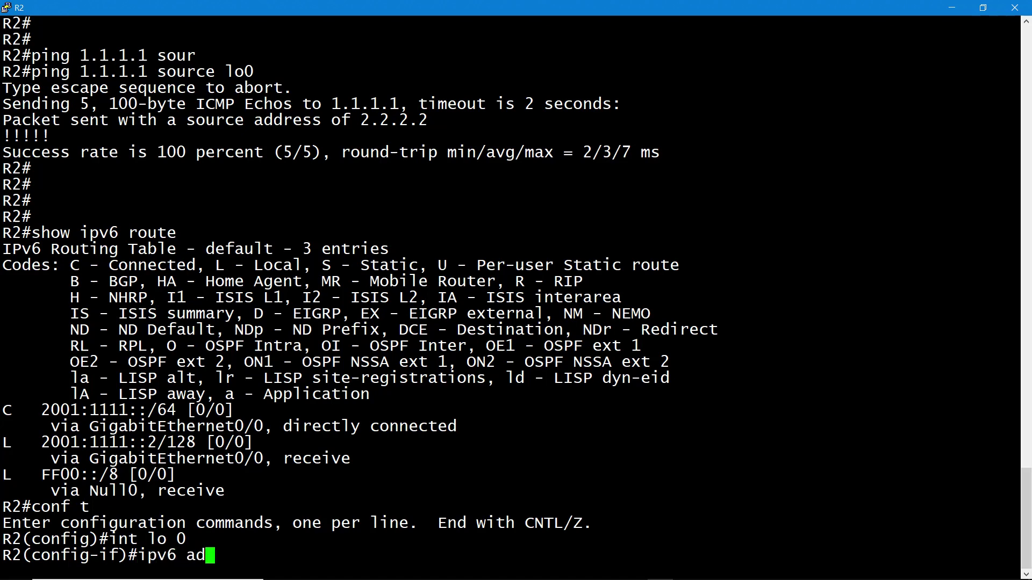
key("Tab")
type("2001")
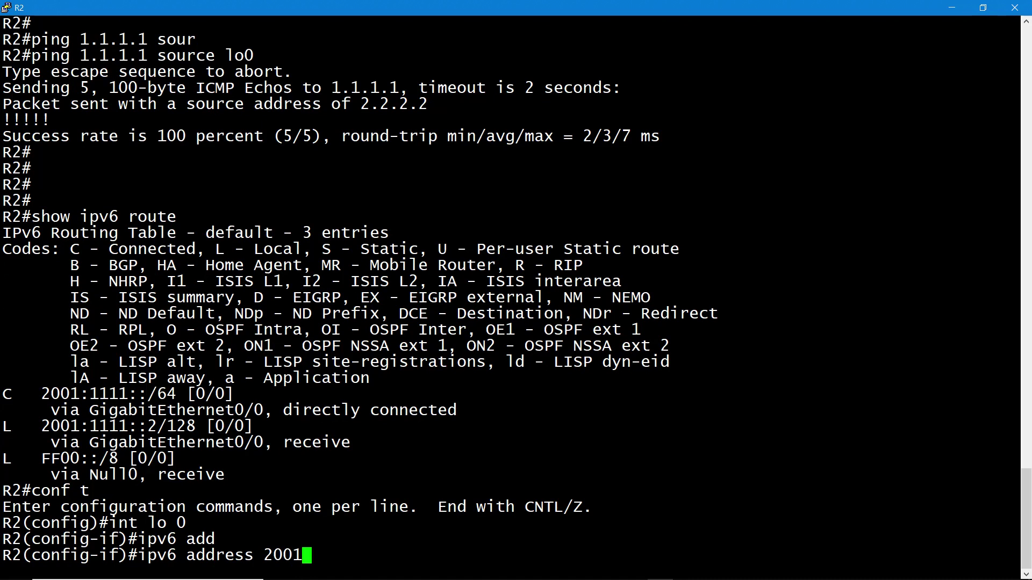
type(":2222")
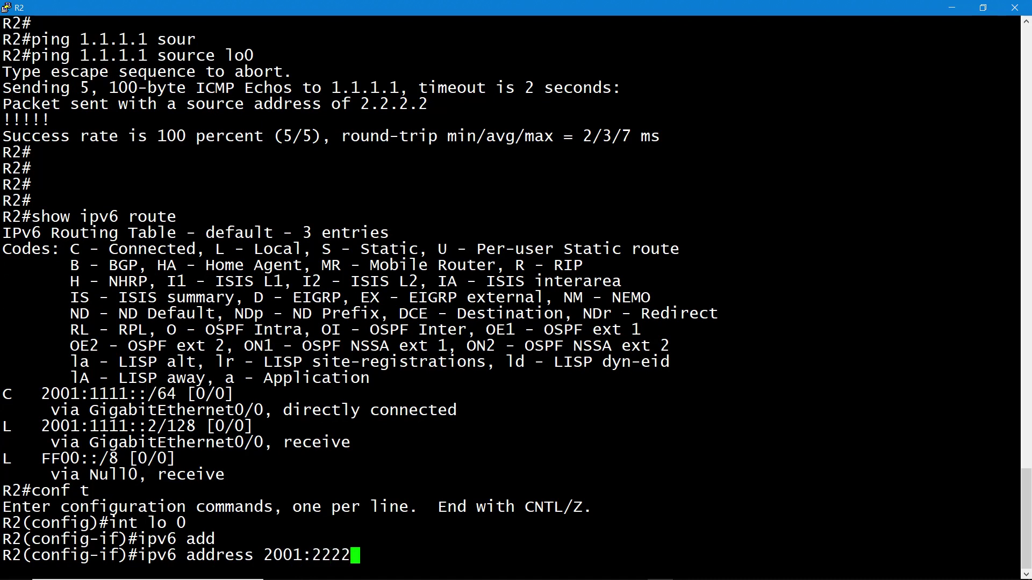
type("::2/64")
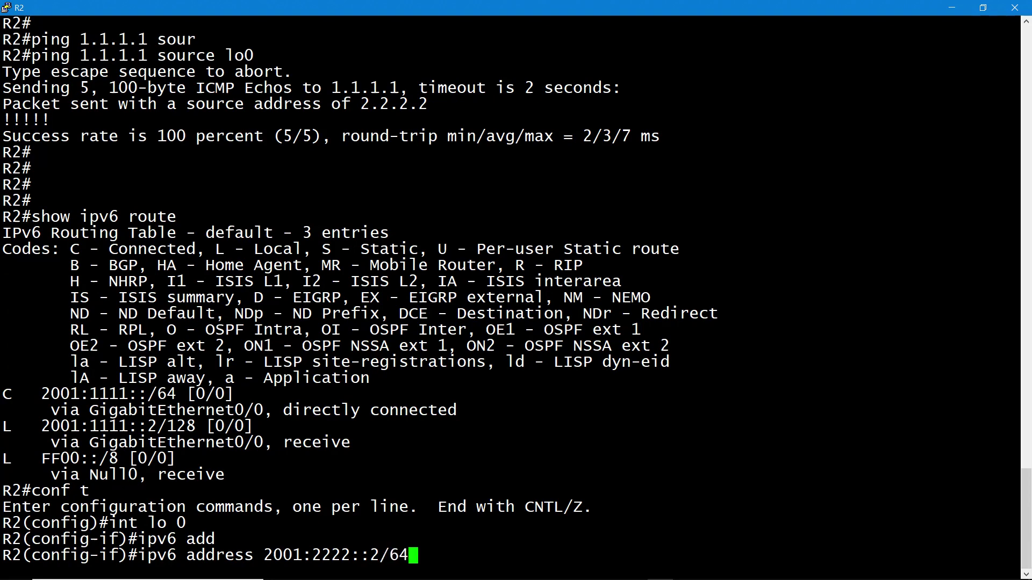
key("Return")
type("ip")
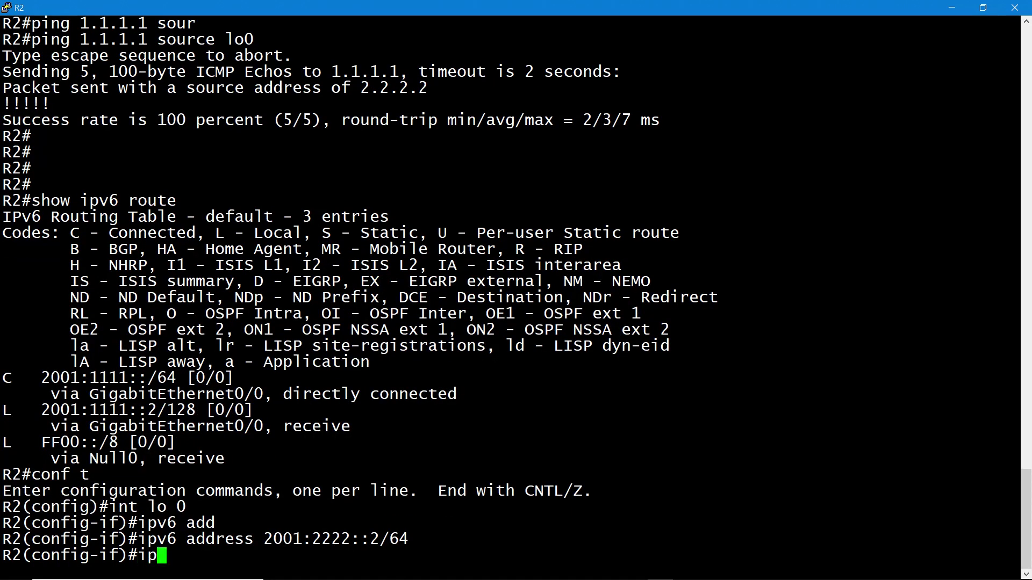
type("v6 router ")
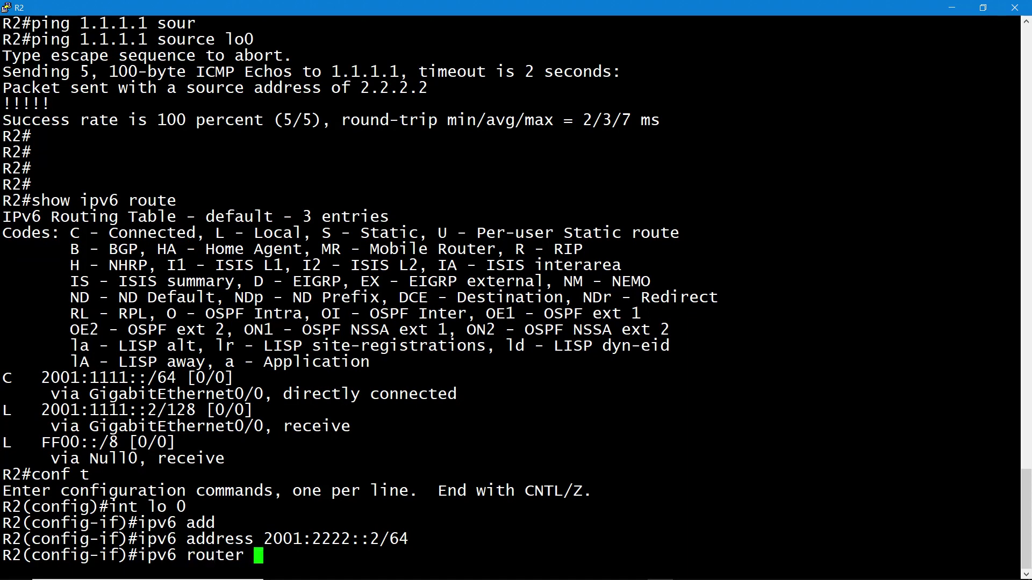
type("isis")
key("Return")
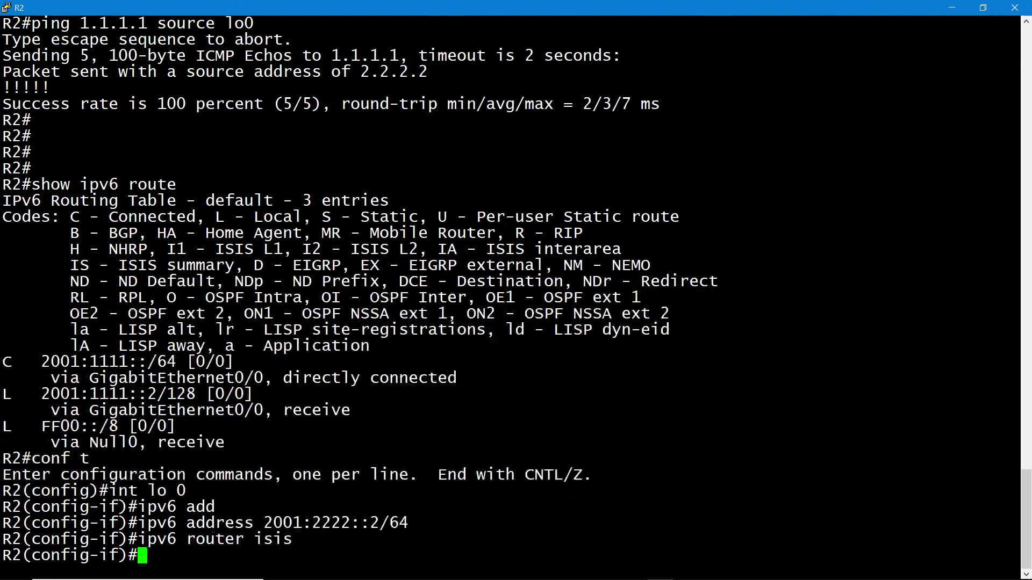
type("end")
key("Return")
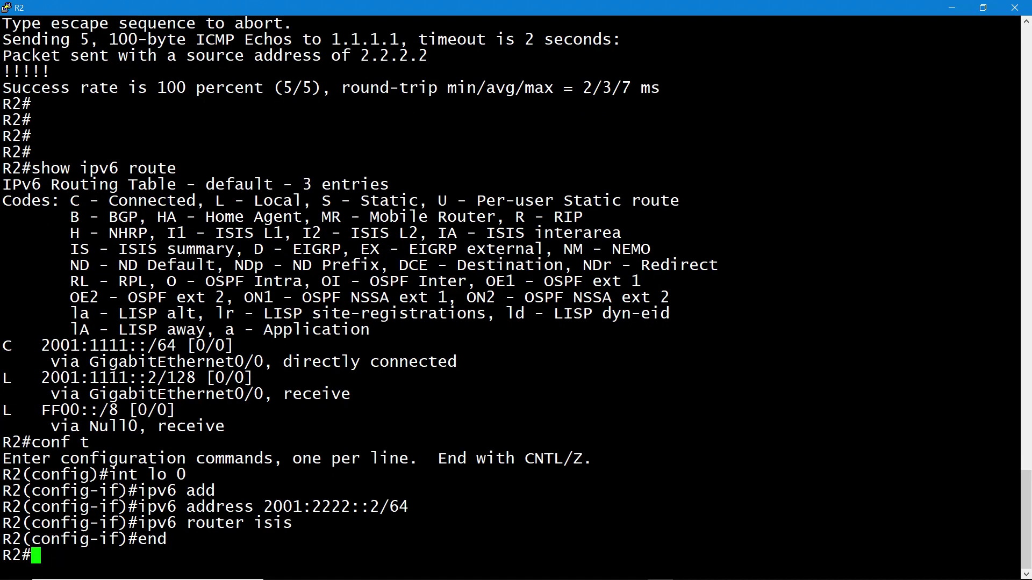
- On R1's console, run show ipv6 route and highlight the I1 route to 2001:2222::/64
left_click(644, 573)
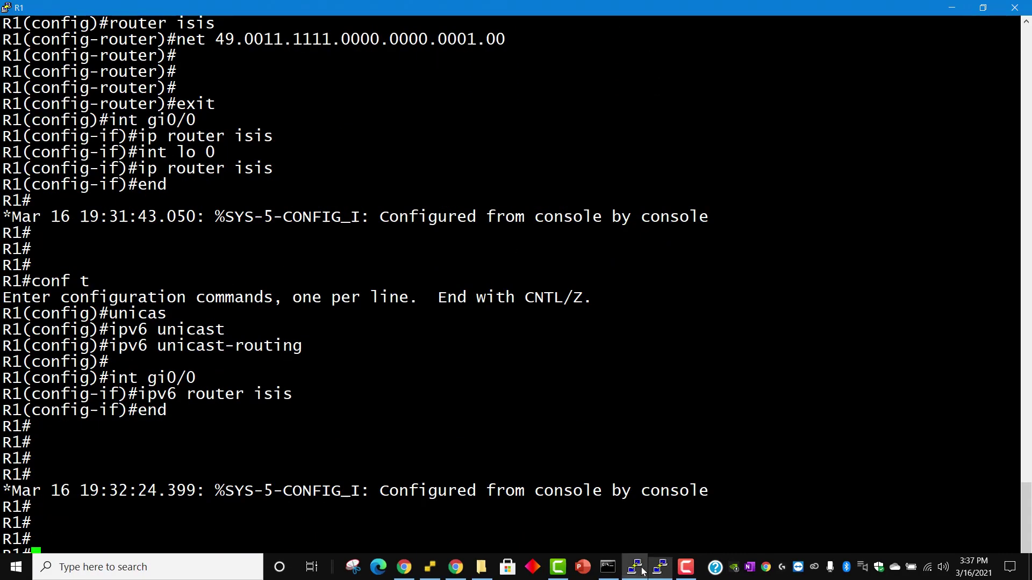
type("show ")
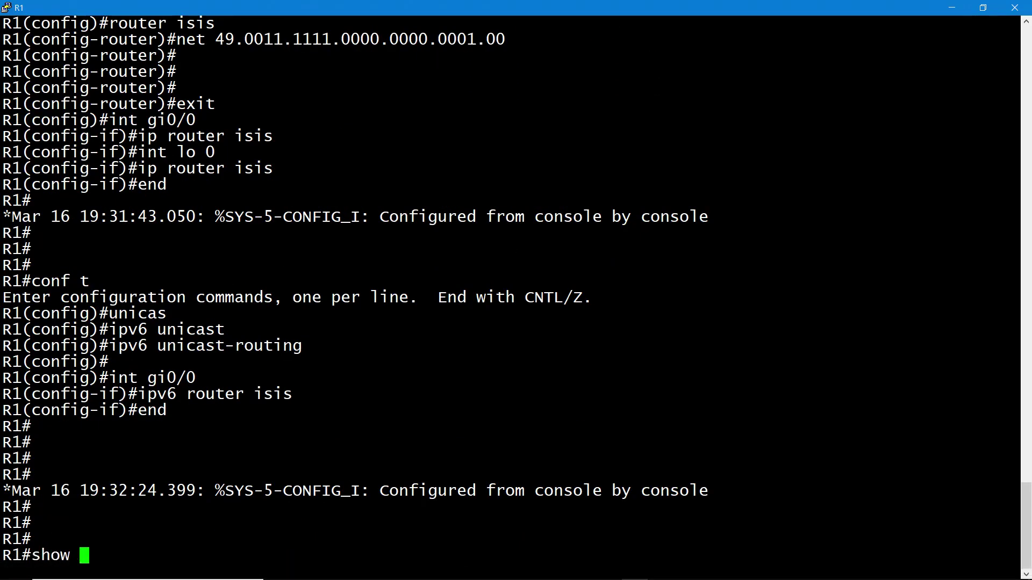
type("ipv6 route")
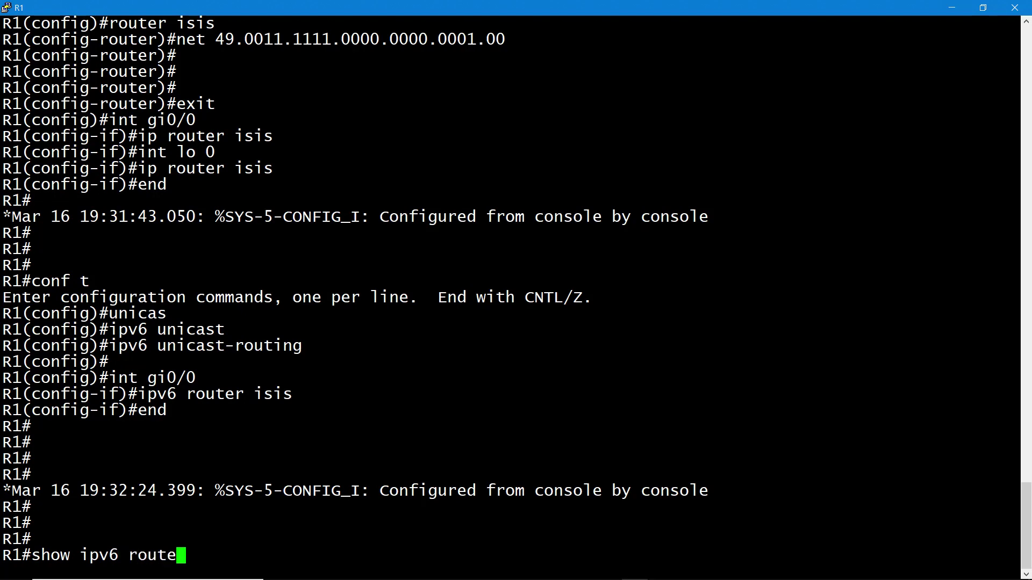
key("Return")
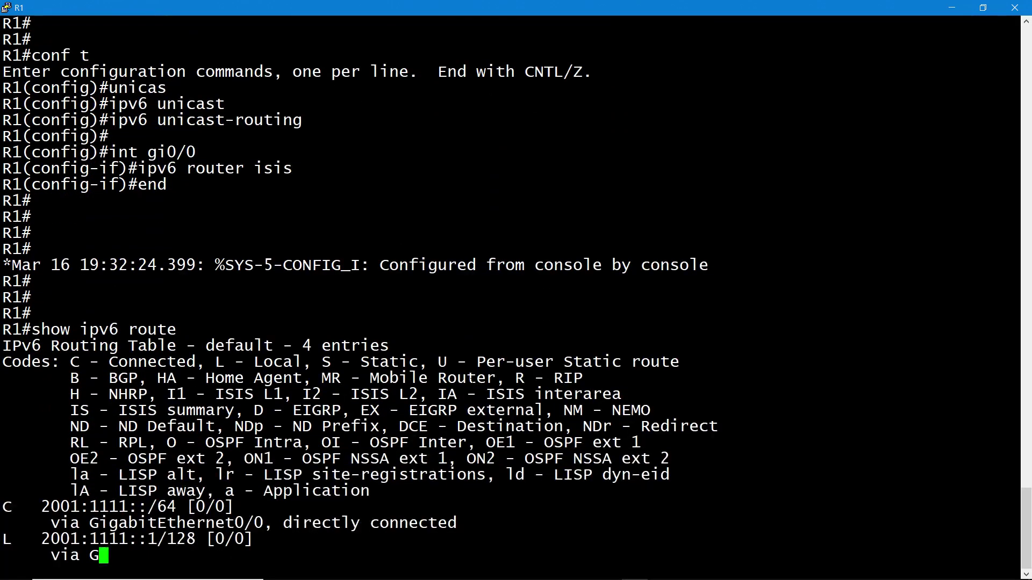
key("Return")
key("Return")
key("Return")
key("Return")
key("Return")
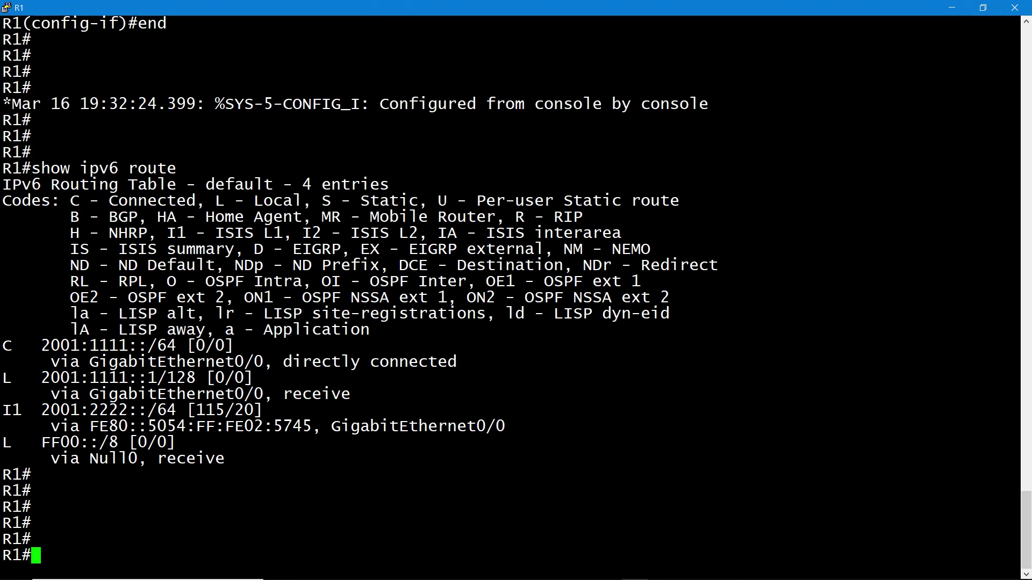
left_click_drag(30, 410, 263, 410)
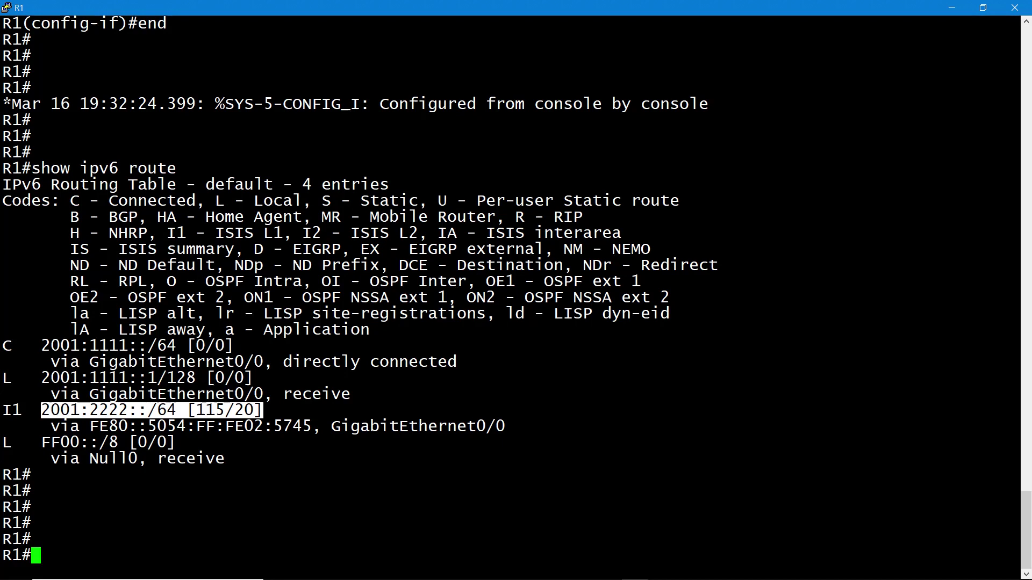
type("show ipv6")
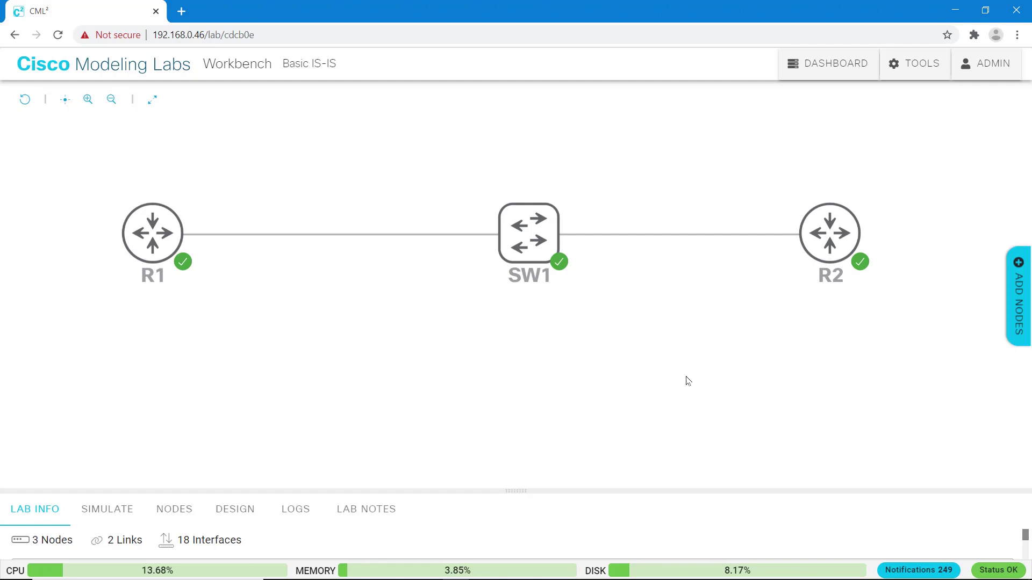
- Drag SW1 a little left on the Basic IS-IS canvas, with the node palette closed afterward
left_click(525, 249)
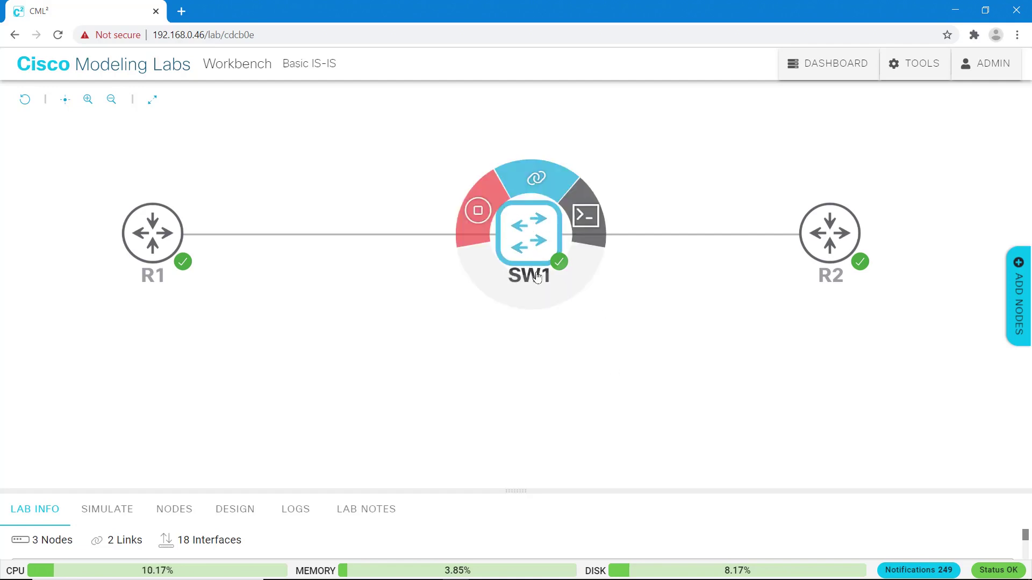
left_click(1021, 321)
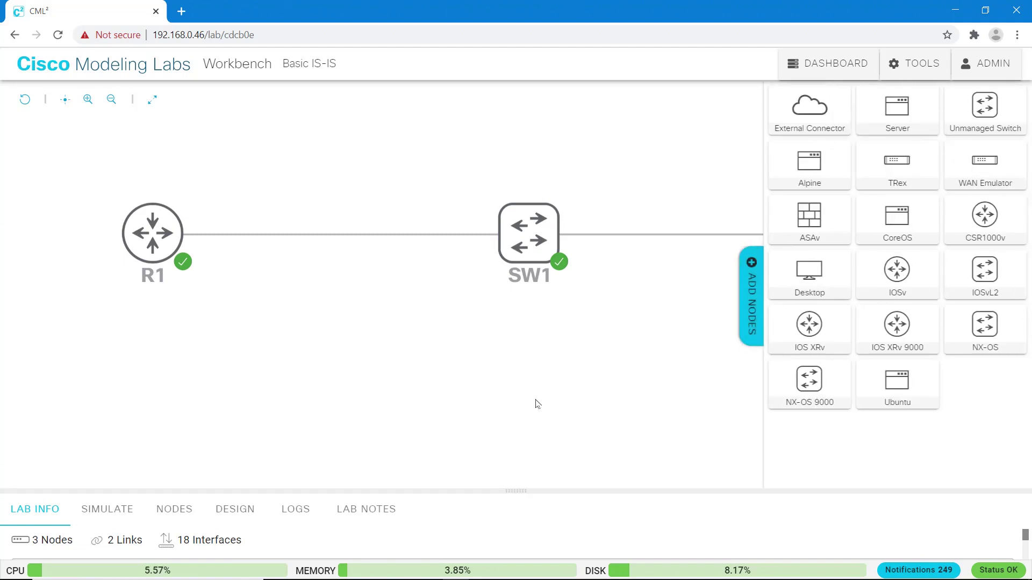
left_click(526, 246)
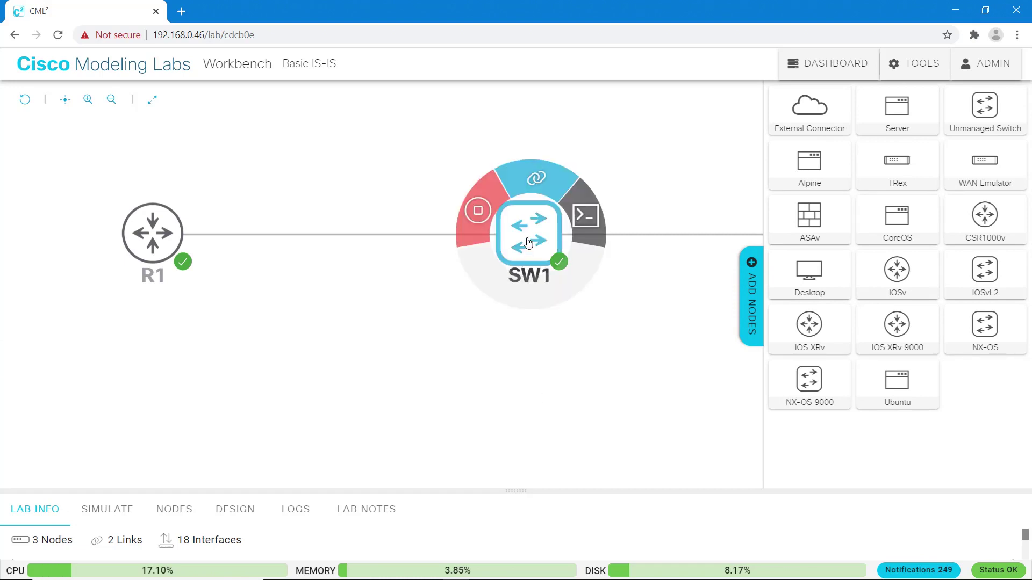
left_click_drag(532, 235, 457, 235)
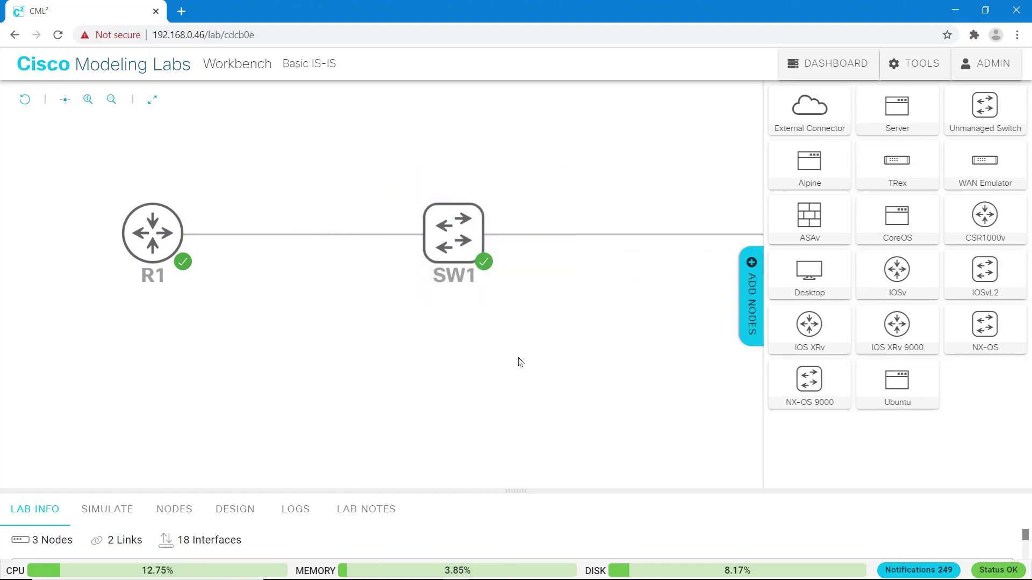
left_click(751, 298)
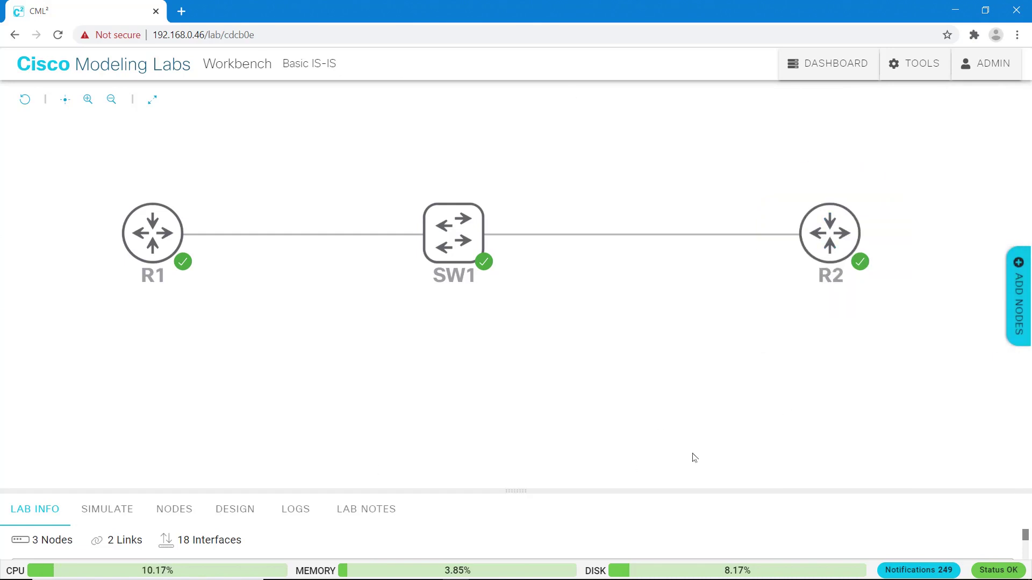
left_click(446, 242)
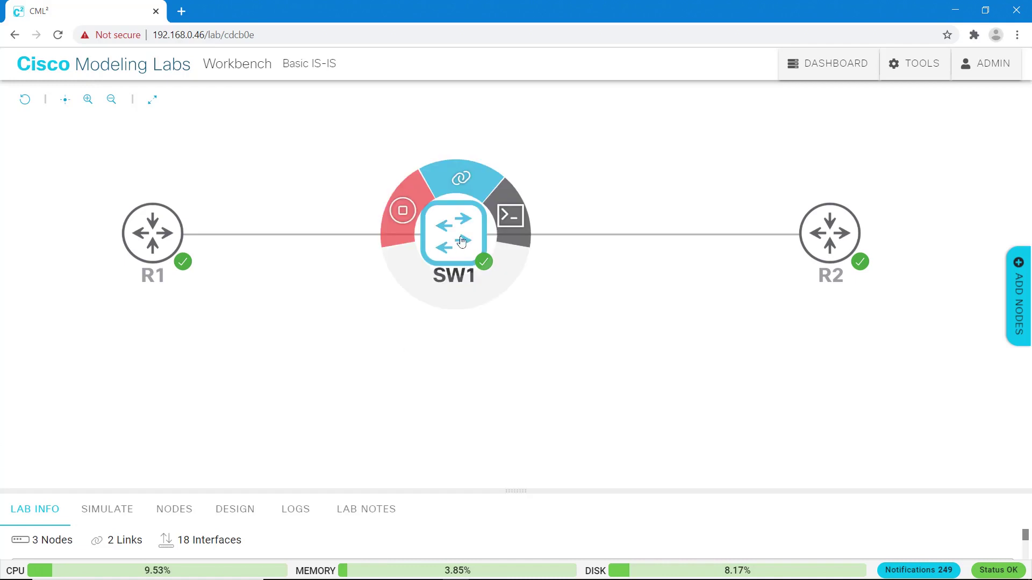
left_click(464, 241)
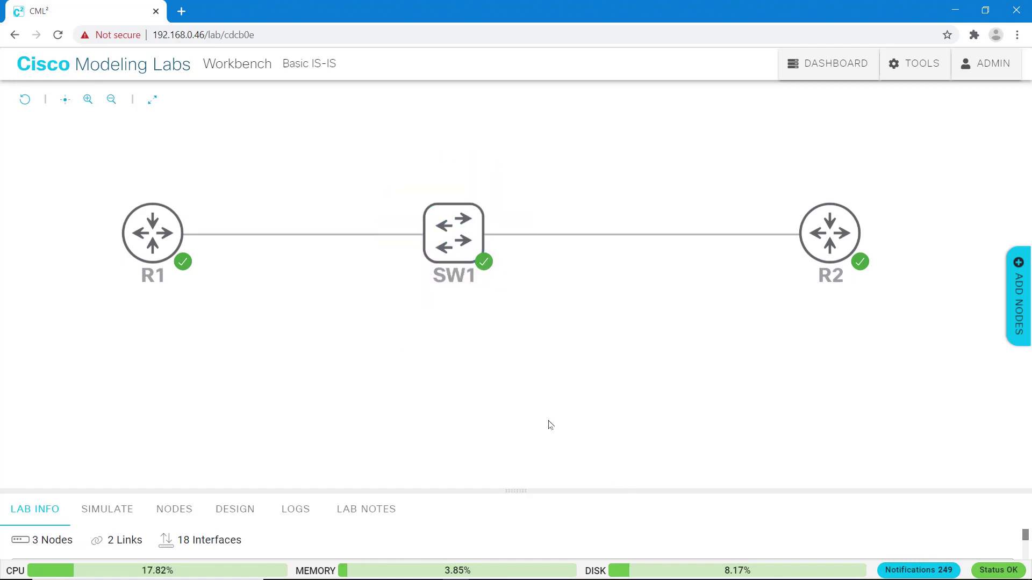